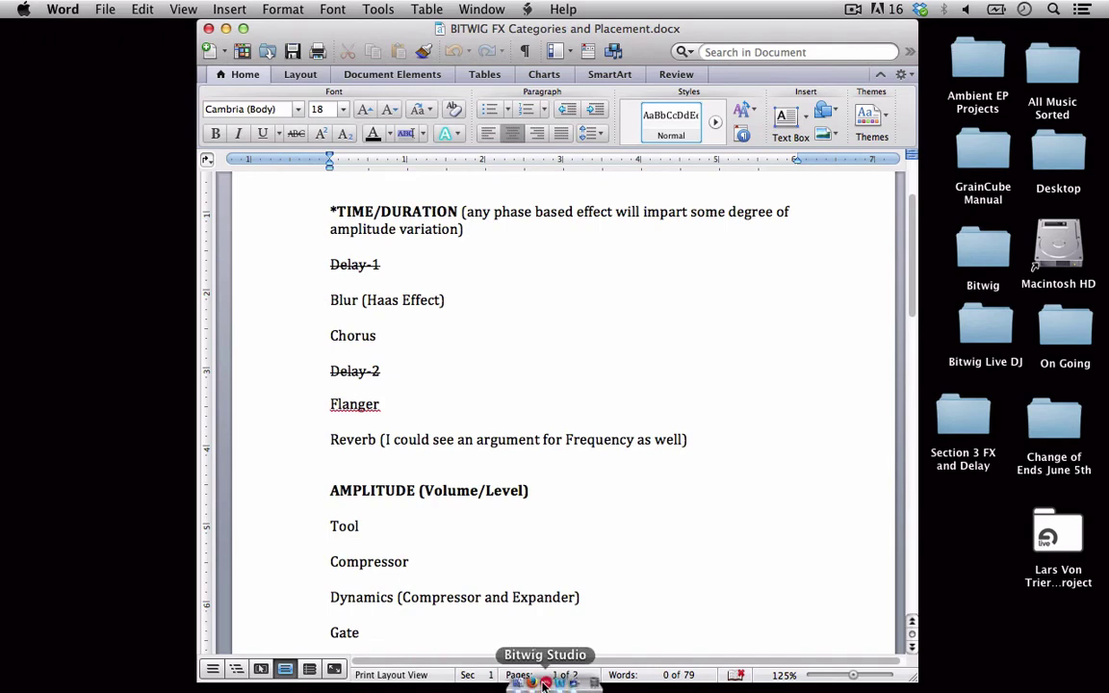
Switch to Bitwig Studio and insert a Blur effect ahead of Voxengo SPAN on the RAW track
left_click(544, 683)
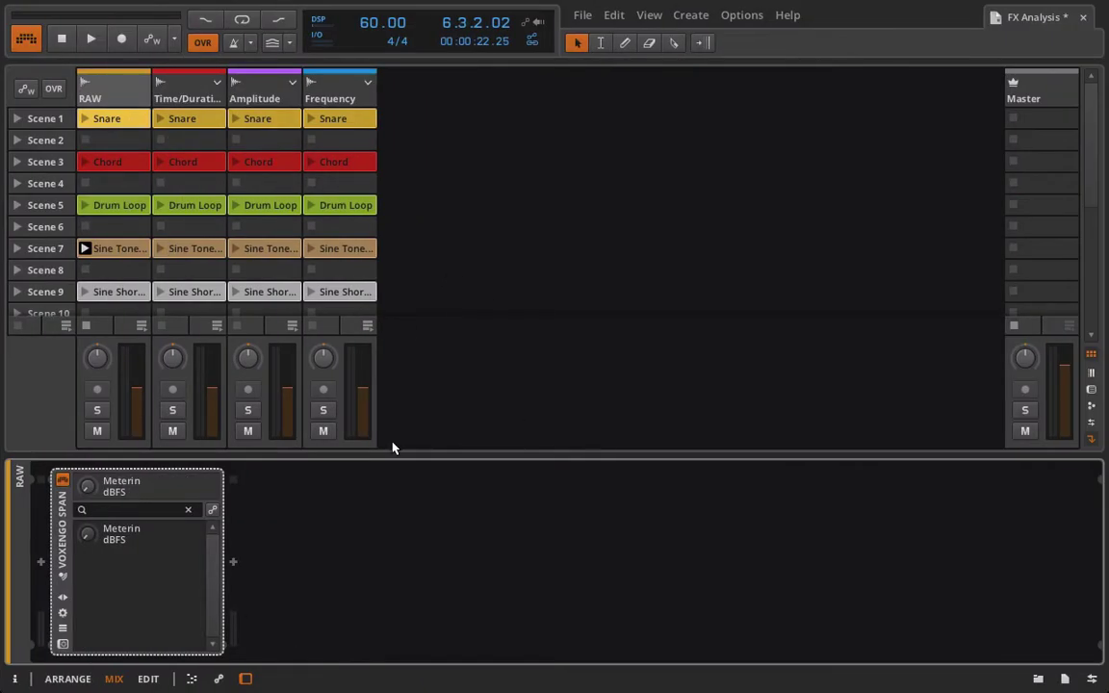
left_click(40, 562)
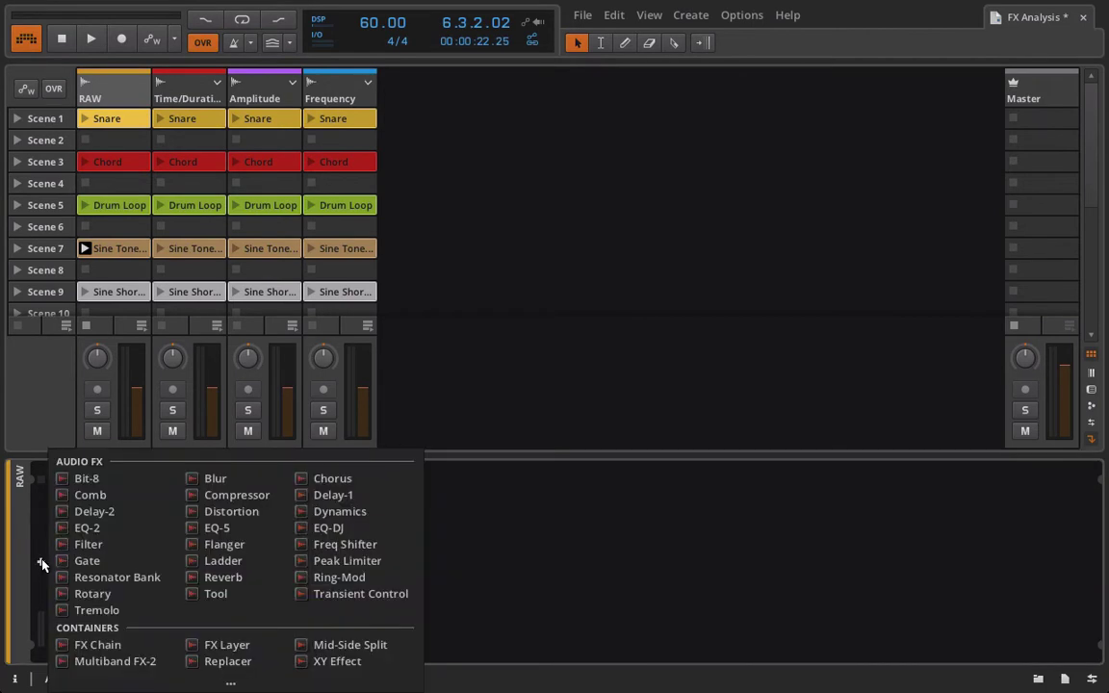
left_click(223, 479)
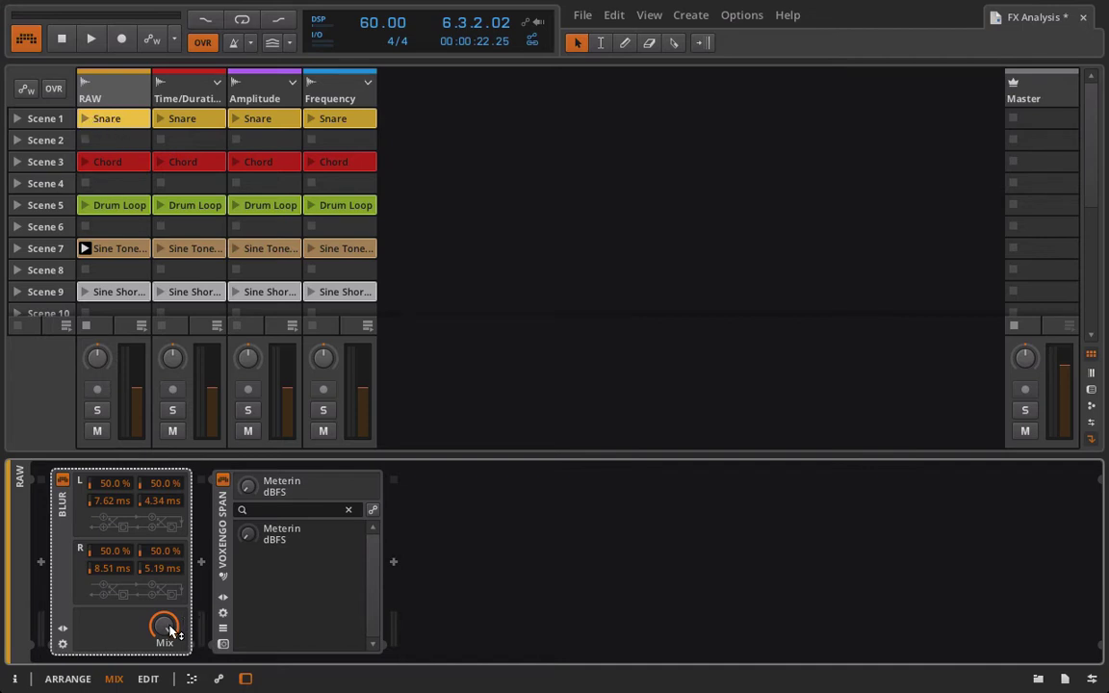
Play the RAW track's Snare clip and compare it with Blur bypassed and enabled, finishing with Blur enabled and playback stopped
left_click(88, 119)
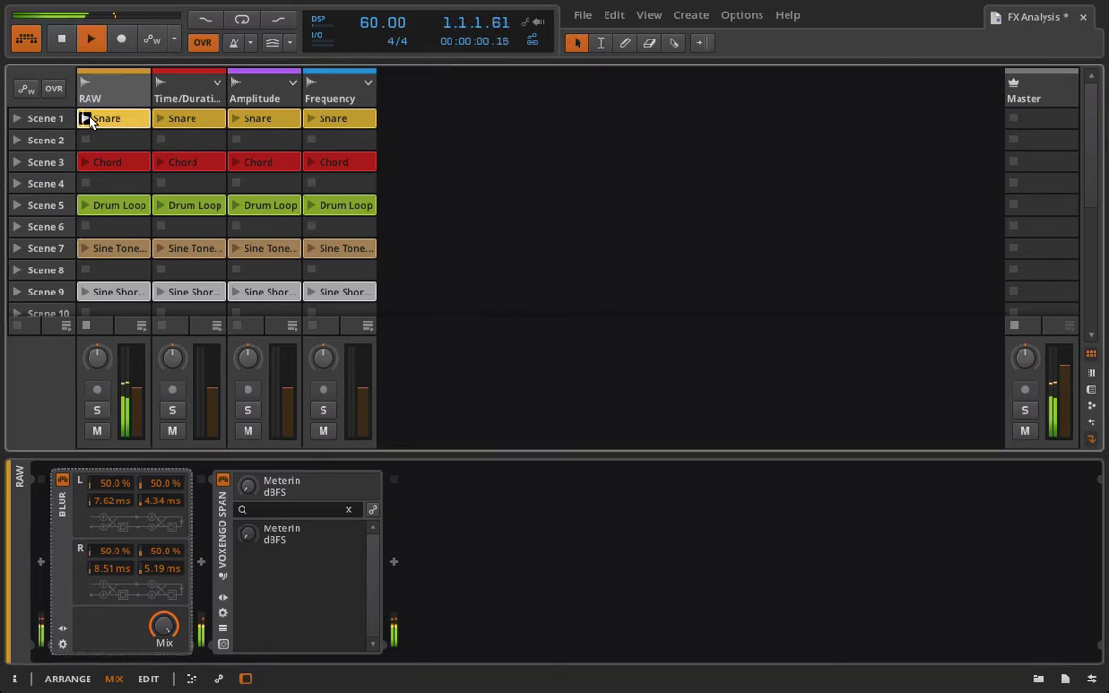
left_click(63, 479)
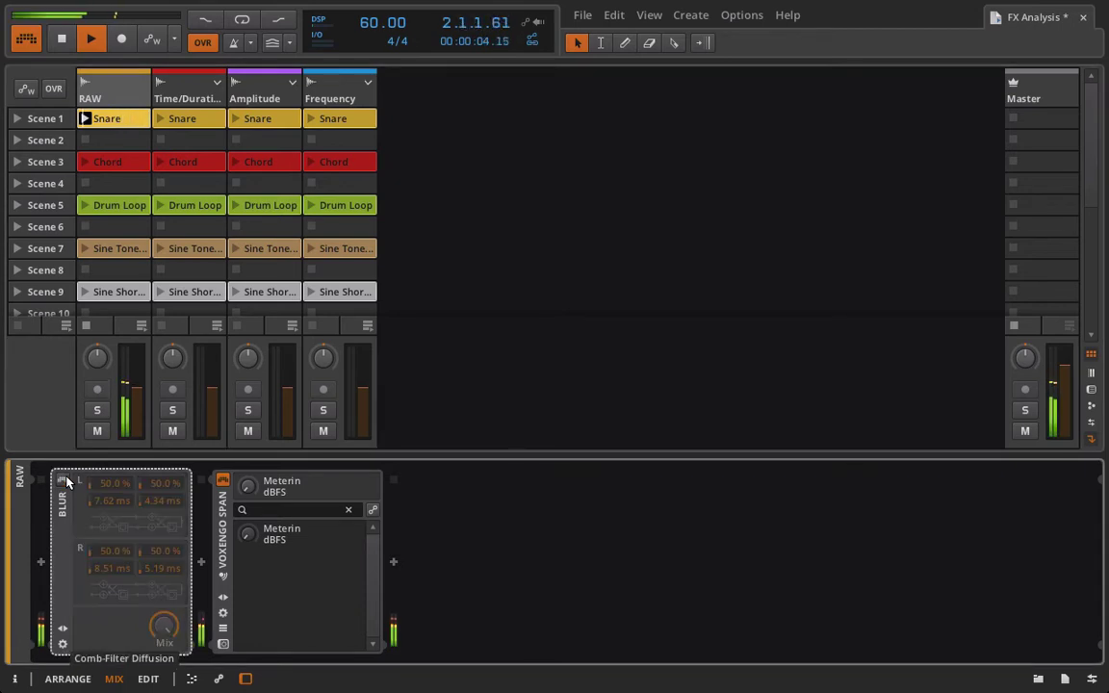
left_click(64, 480)
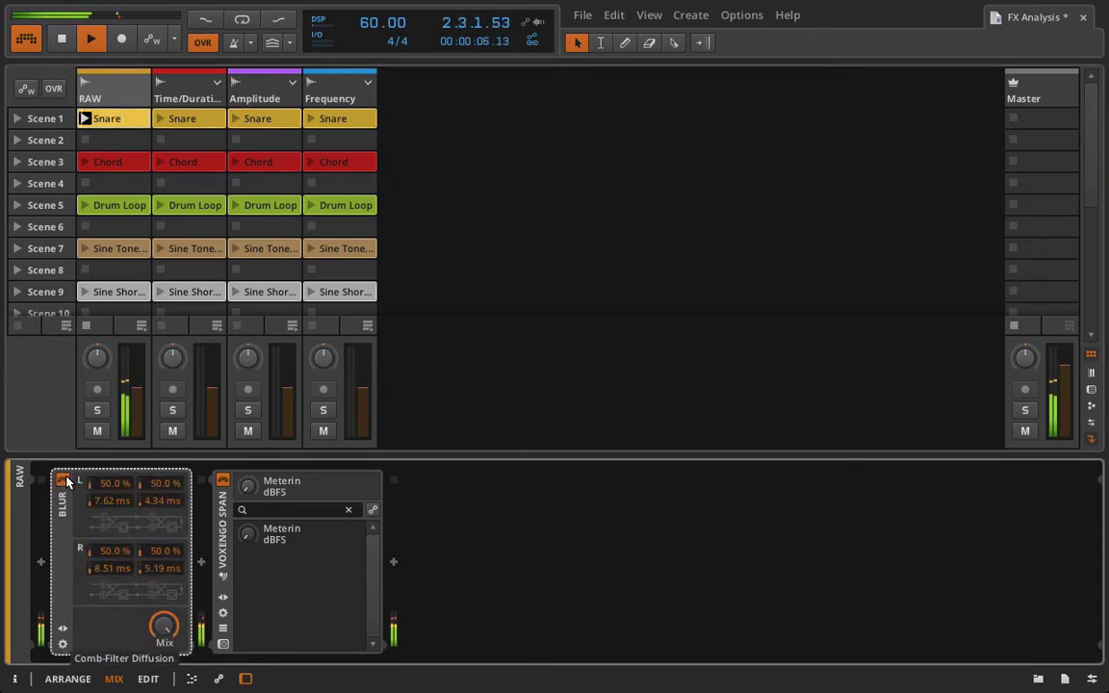
left_click(64, 479)
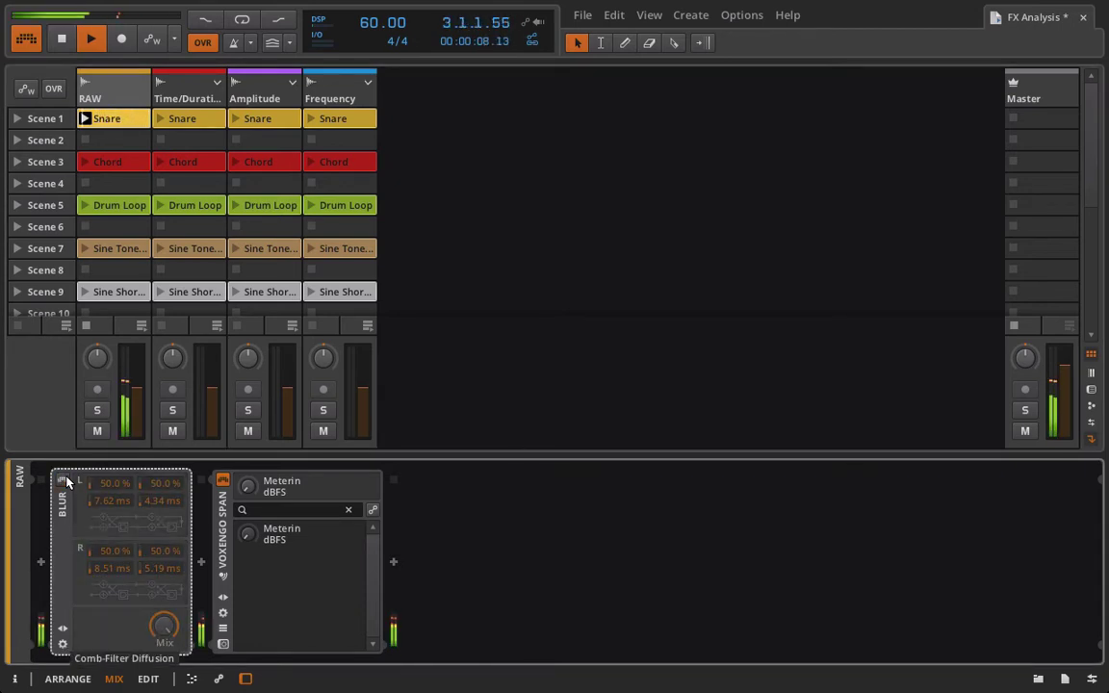
left_click(65, 480)
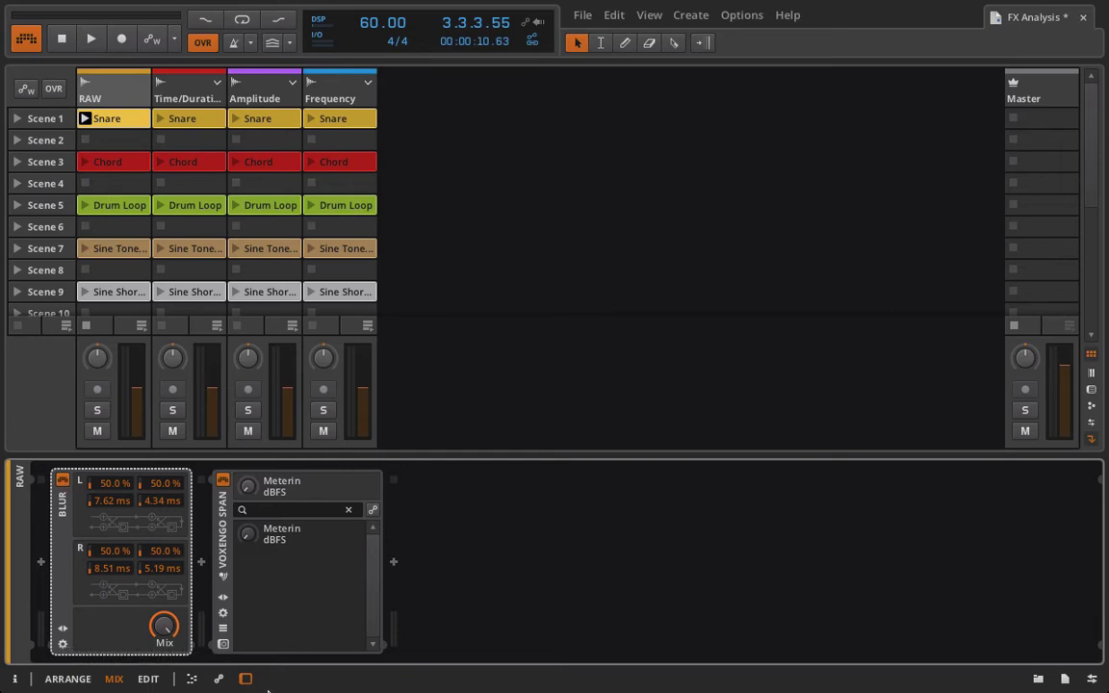
Display the Voxengo SPAN analyzer clear of the RAW clips and play the Snare clip with Blur bypassed
left_click(226, 651)
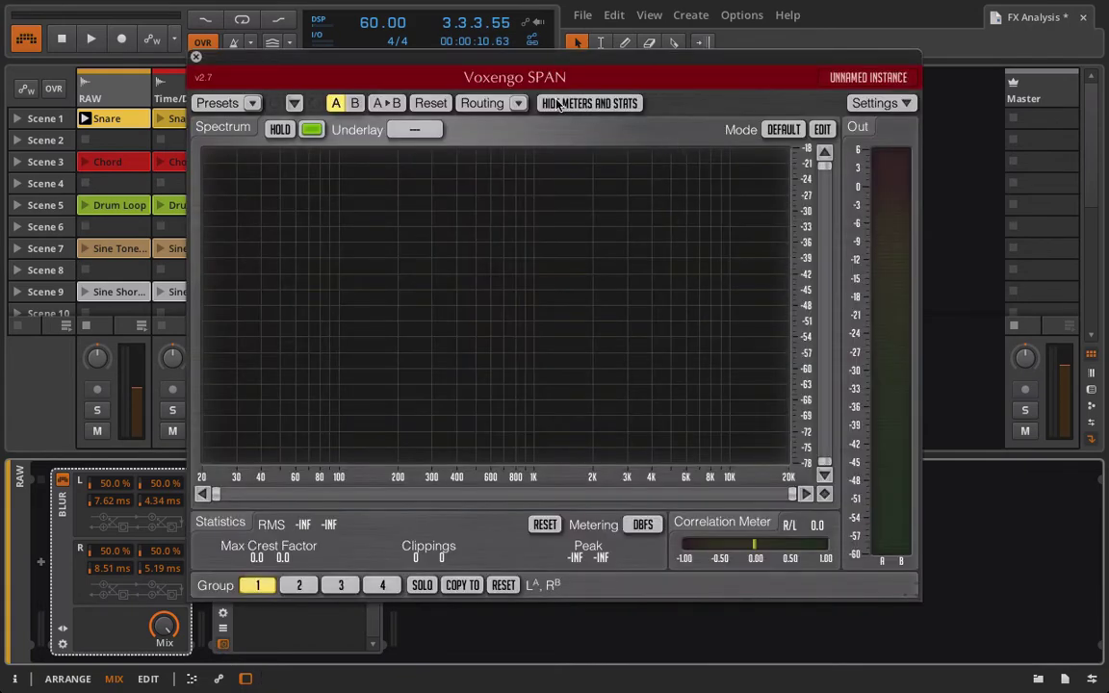
left_click_drag(514, 60, 632, 46)
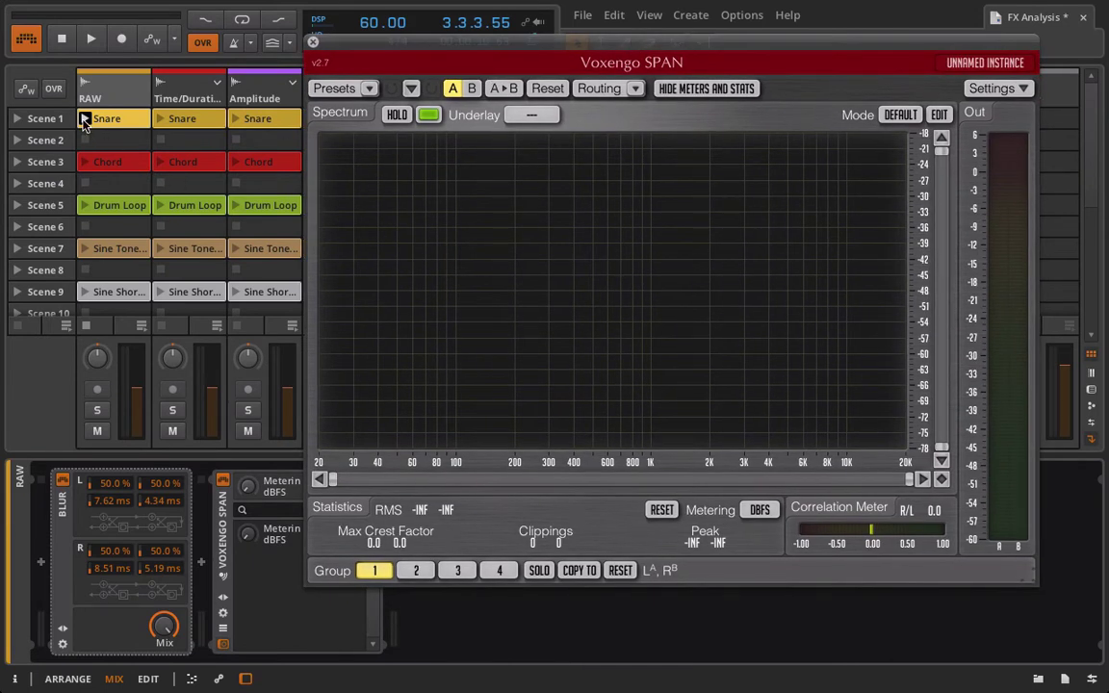
left_click(61, 480)
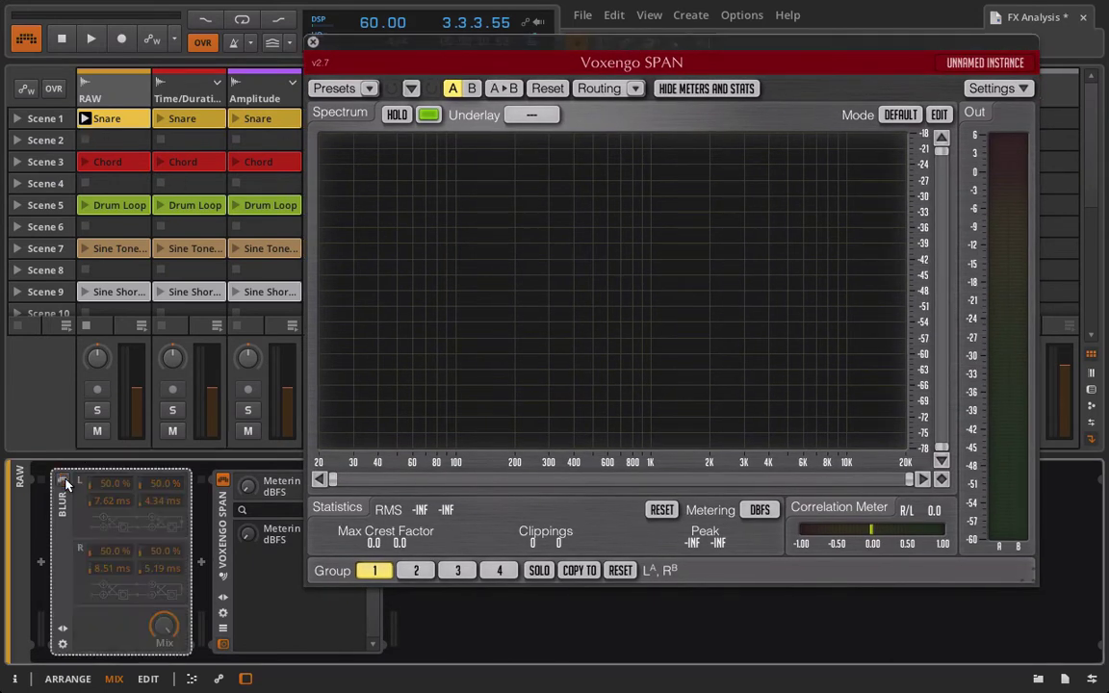
left_click(84, 117)
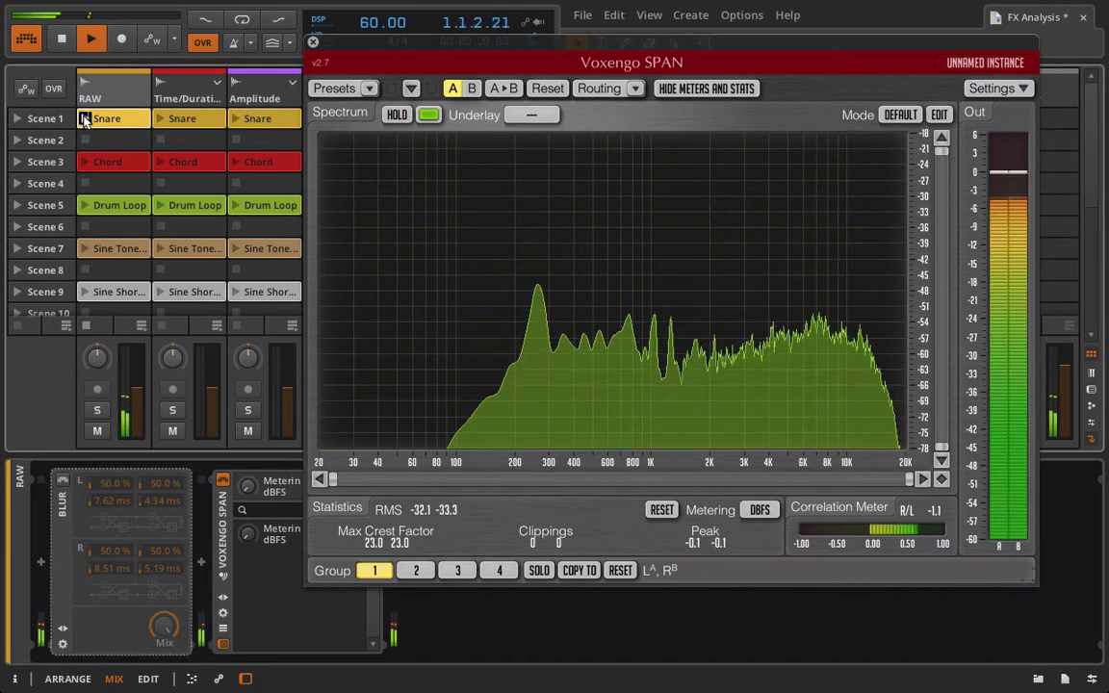
Compare the Snare's spectrum and stereo correlation with Blur on and off, leaving Blur enabled and closing the analyzer
left_click(61, 479)
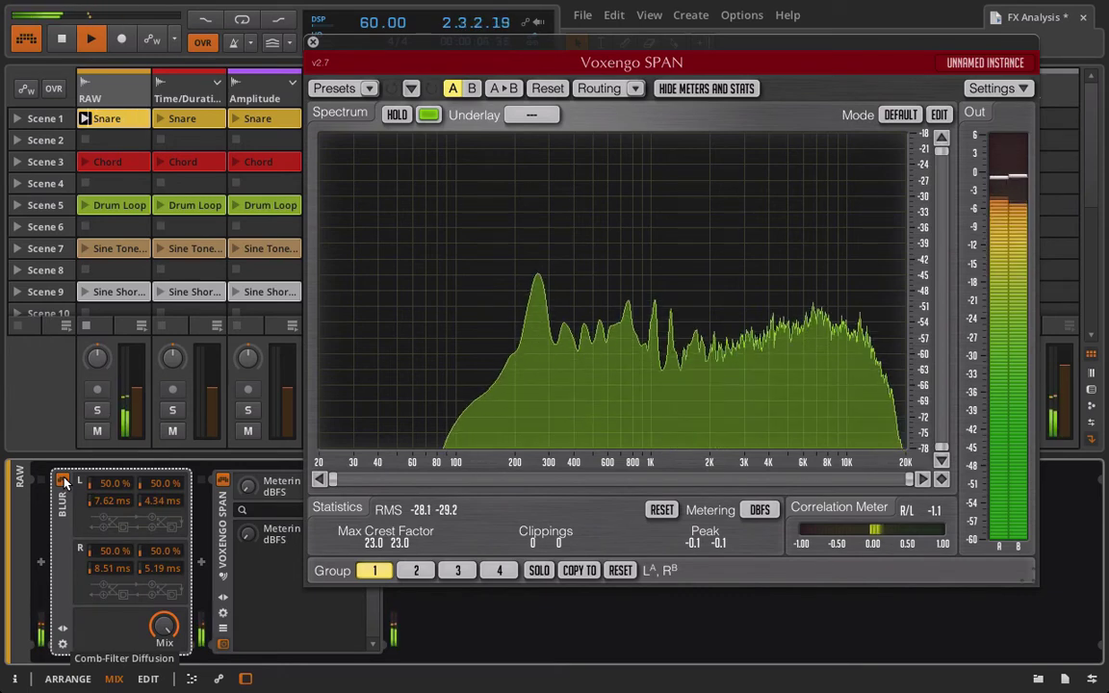
left_click(63, 481)
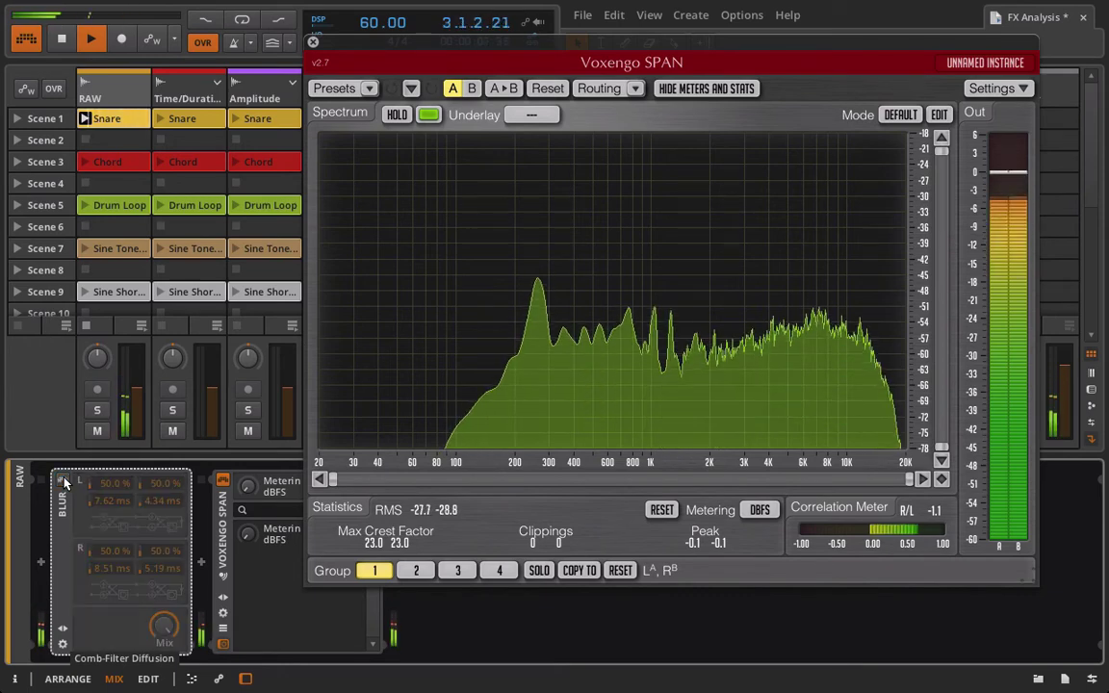
left_click(62, 480)
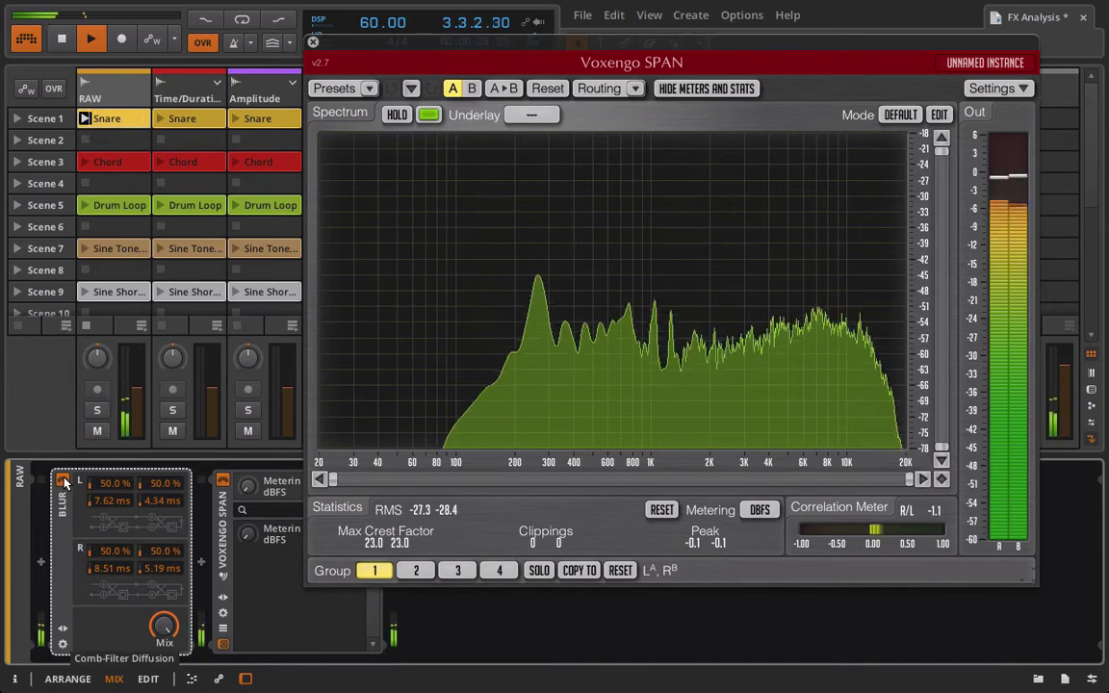
left_click(63, 481)
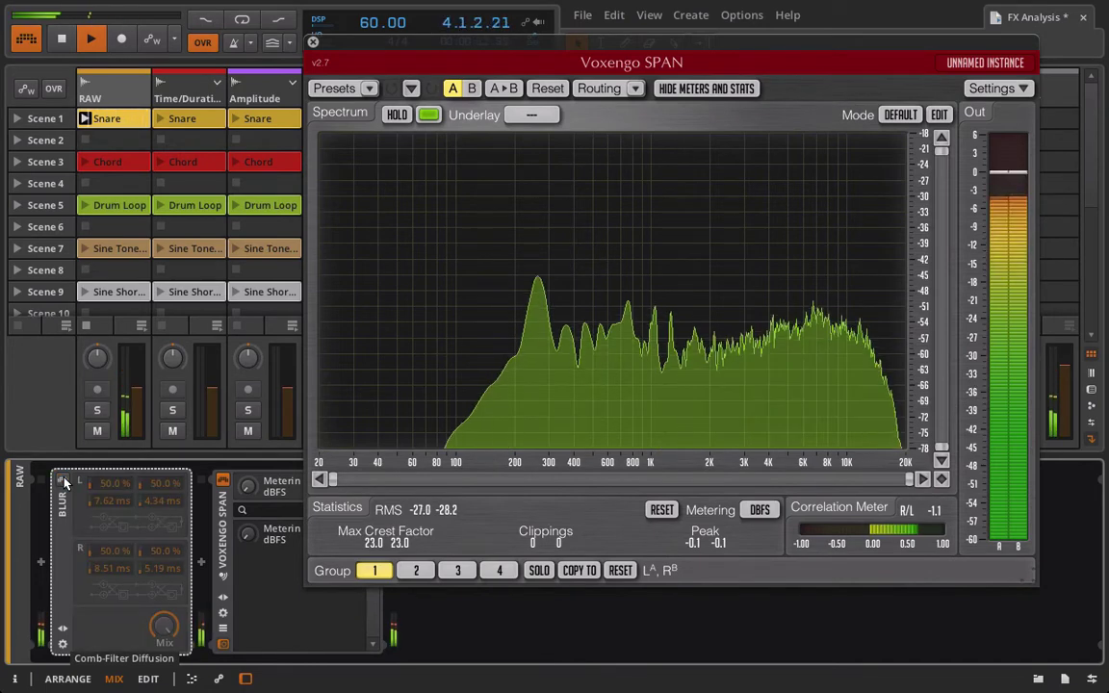
left_click(63, 480)
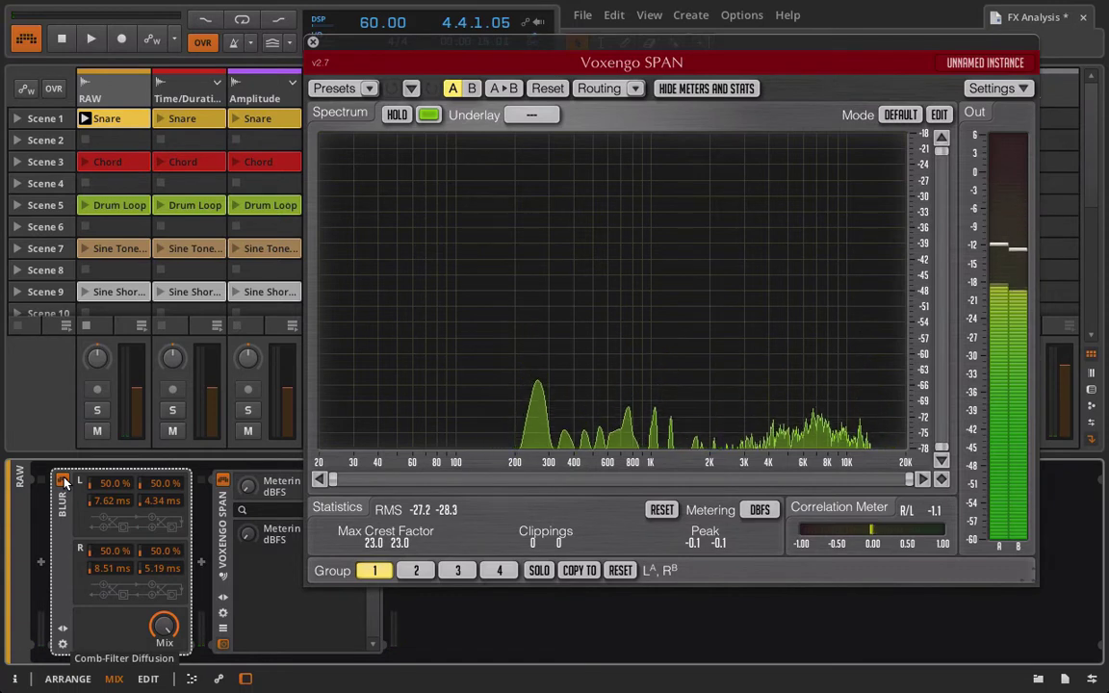
left_click(315, 44)
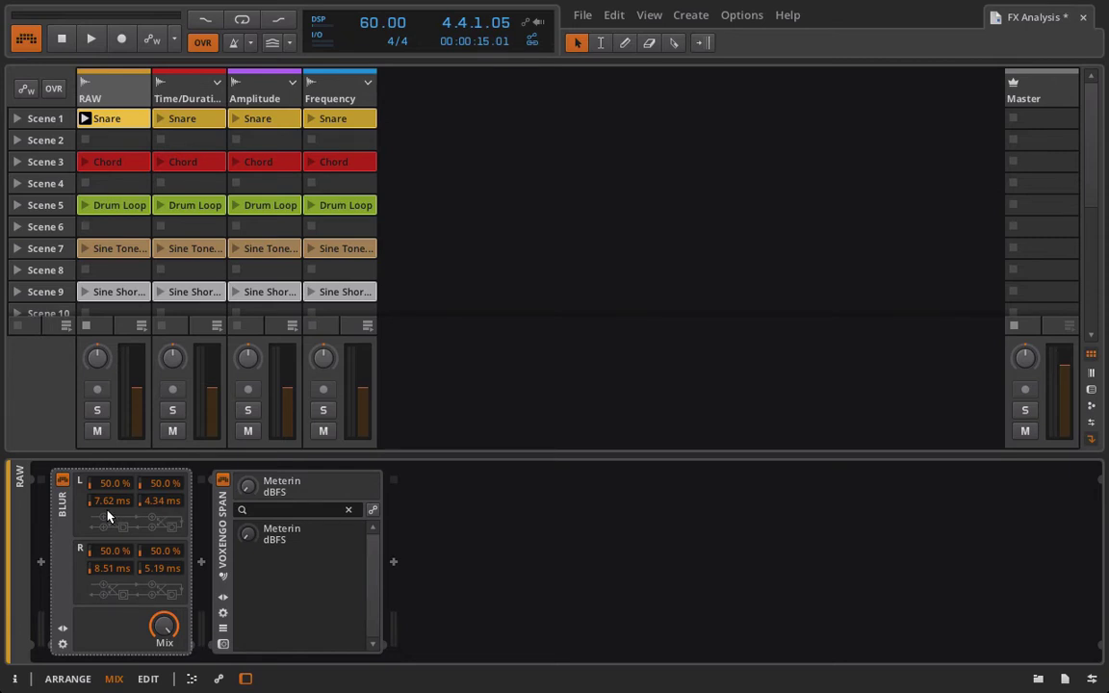
Set all four of Blur's left and right delay times to 200 ms and play the Snare clip
left_click_drag(112, 502, 168, 424)
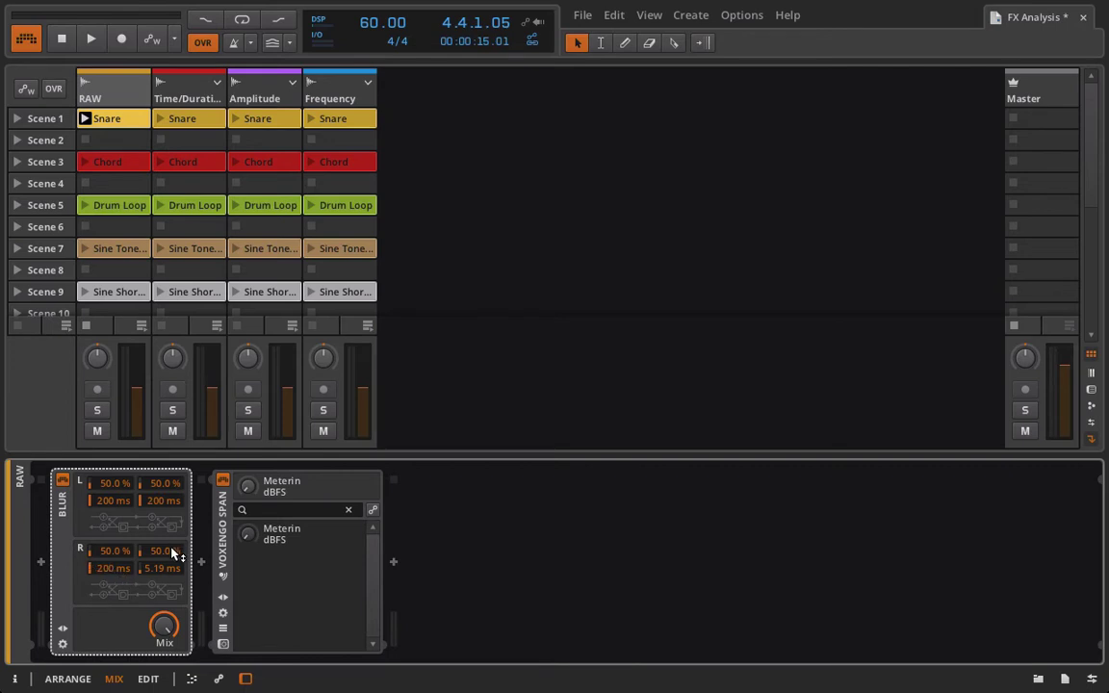
left_click_drag(160, 574, 160, 496)
left_click(84, 119)
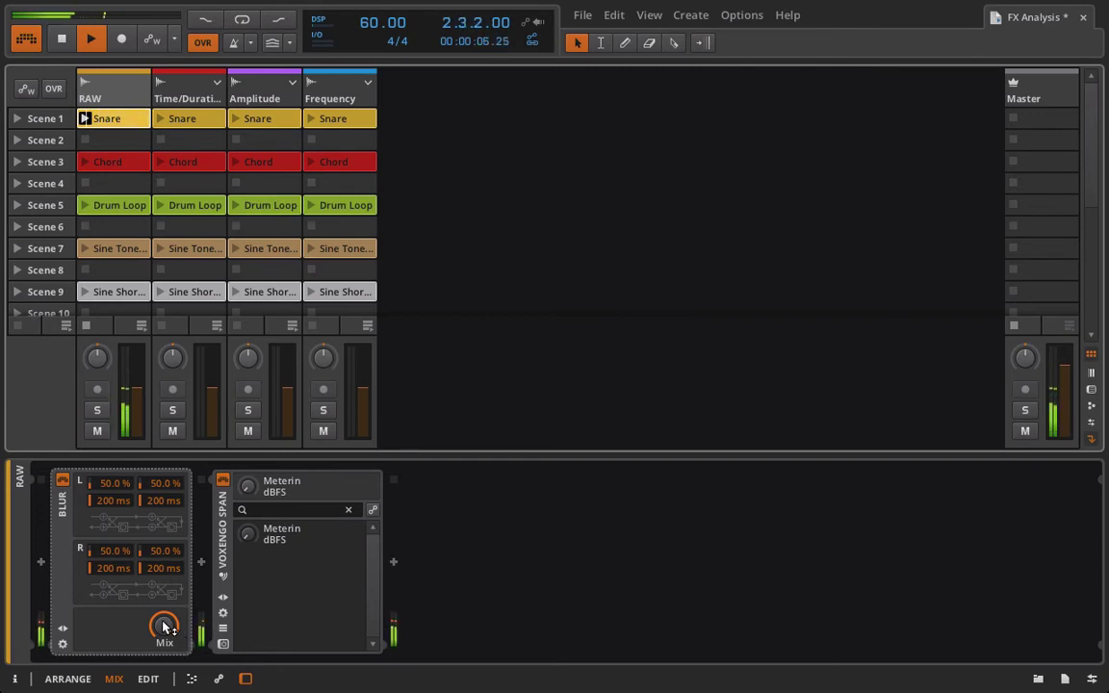
Lower Blur's Mix to below half while listening to the Snare, and stop playback
left_click_drag(164, 626, 164, 689)
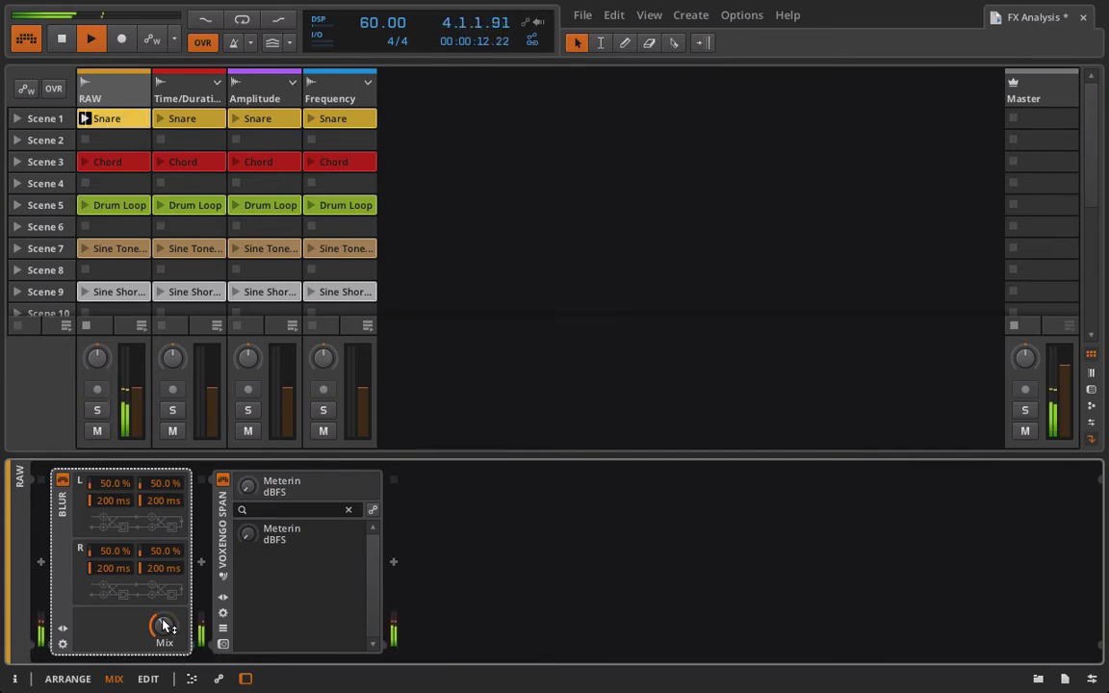
left_click_drag(164, 627, 164, 645)
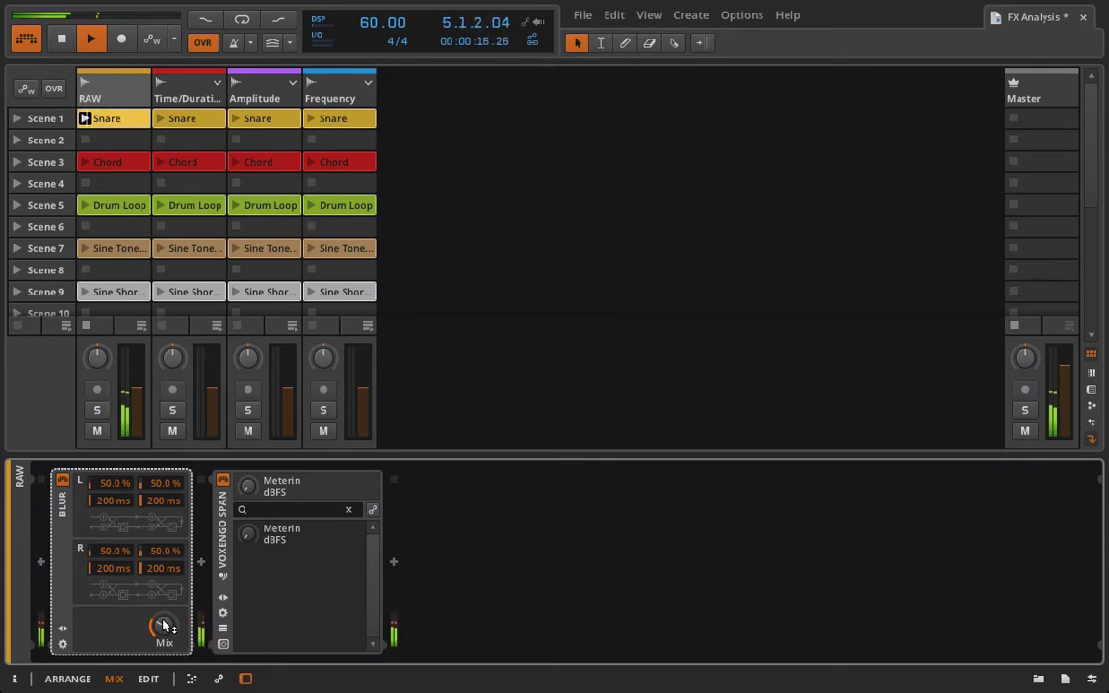
key("space")
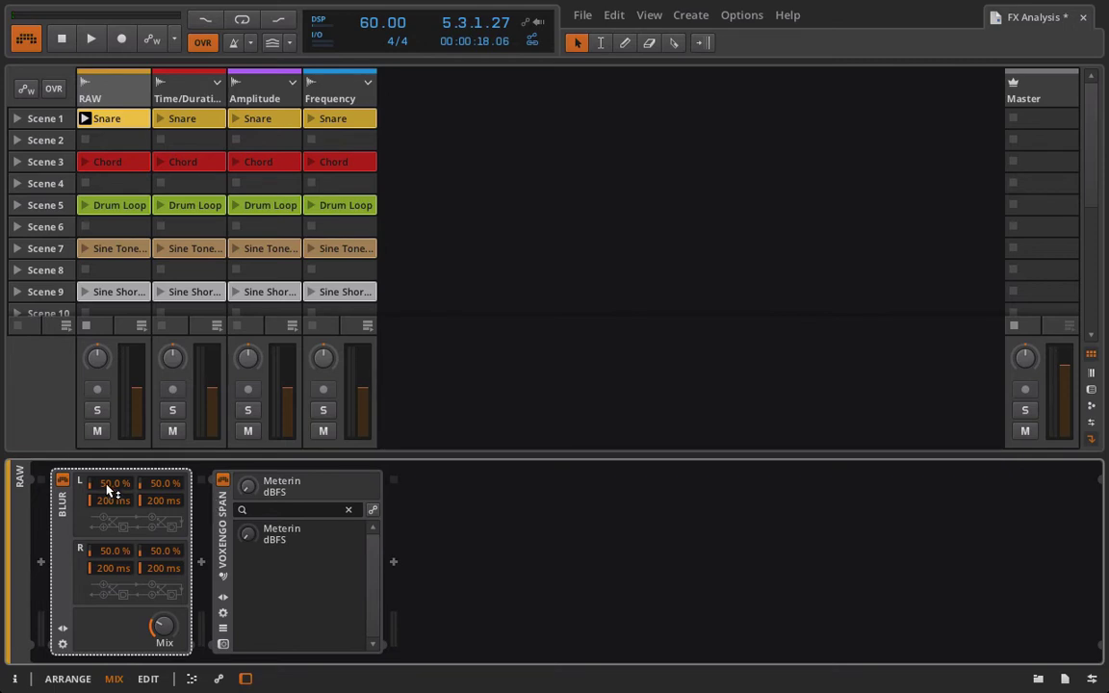
Set all four of Blur's left and right percentage values to 0.00 % and audition the Snare clip
left_click_drag(110, 485, 110, 539)
left_click_drag(169, 486, 119, 609)
left_click_drag(169, 553, 170, 607)
key("space")
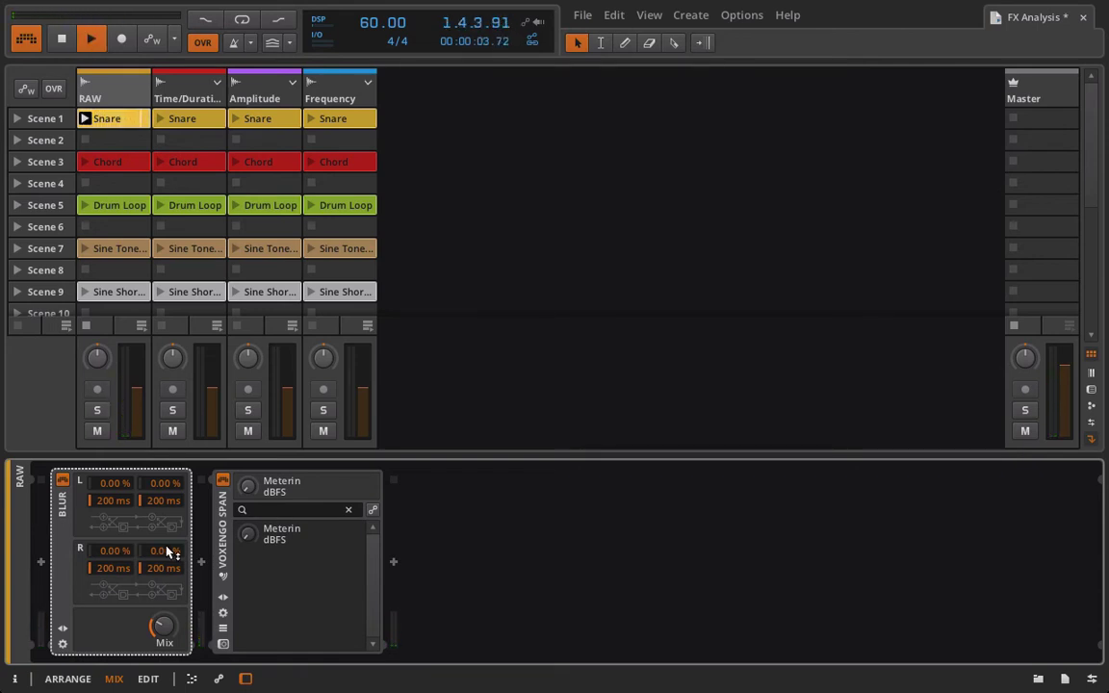
key("space")
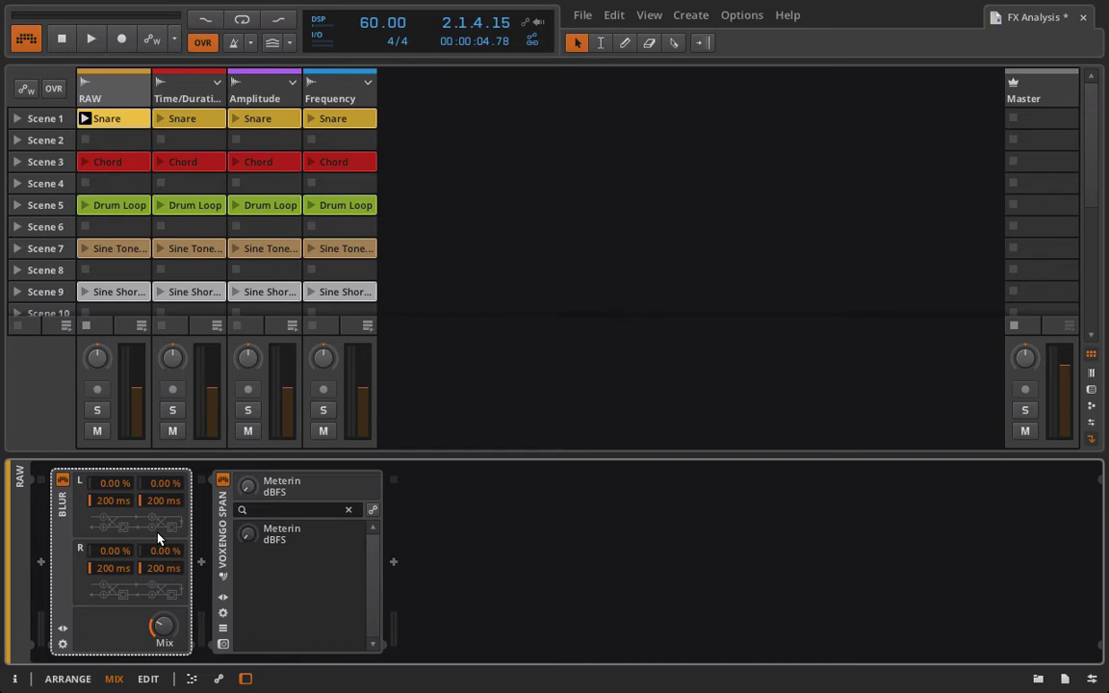
Set the second delay time of Blur's left channel to 100 ms
mouse_move(164, 501)
left_mouse_down()
mouse_move(163, 516)
mouse_move(163, 502)
left_mouse_up()
double_click(163, 500)
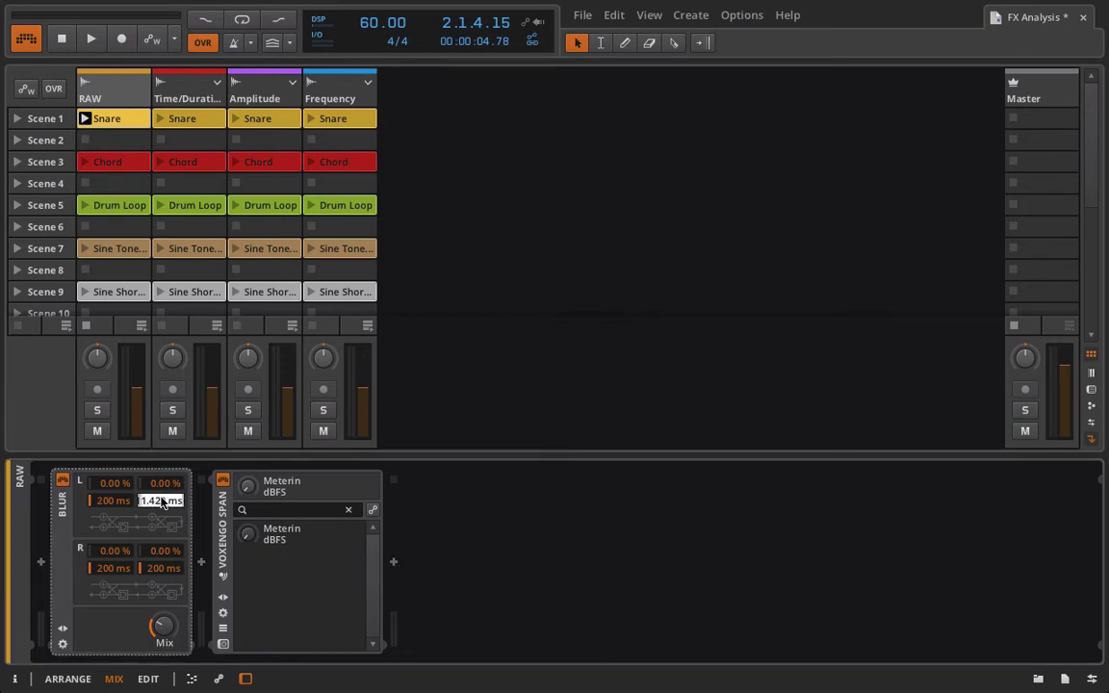
double_click(162, 499)
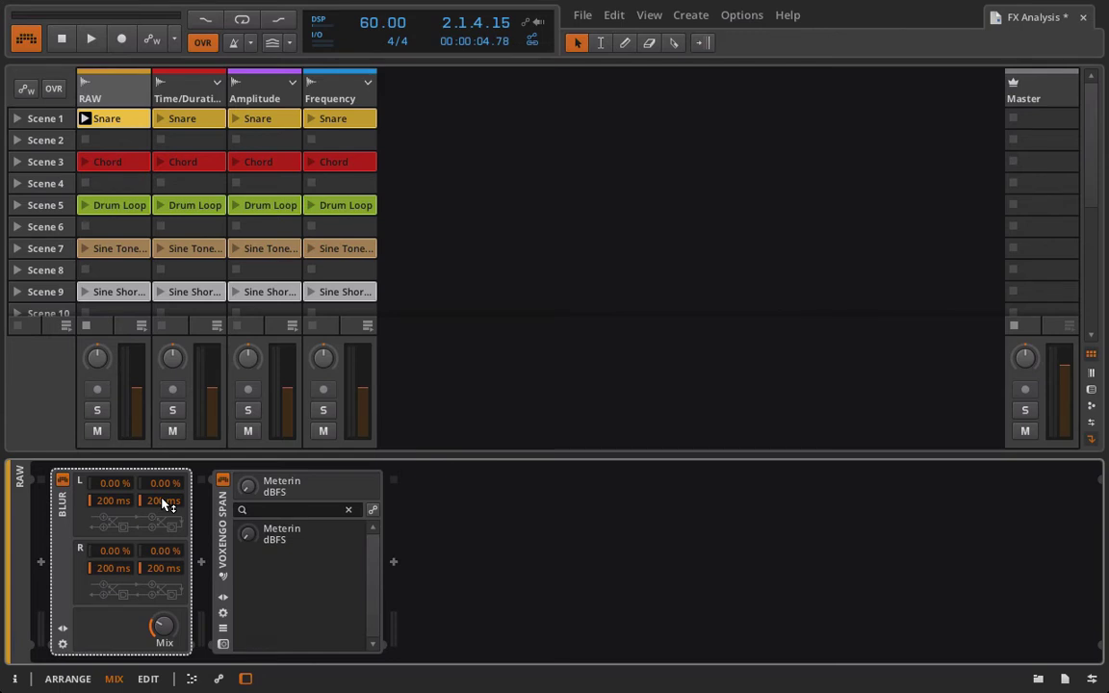
double_click(164, 501)
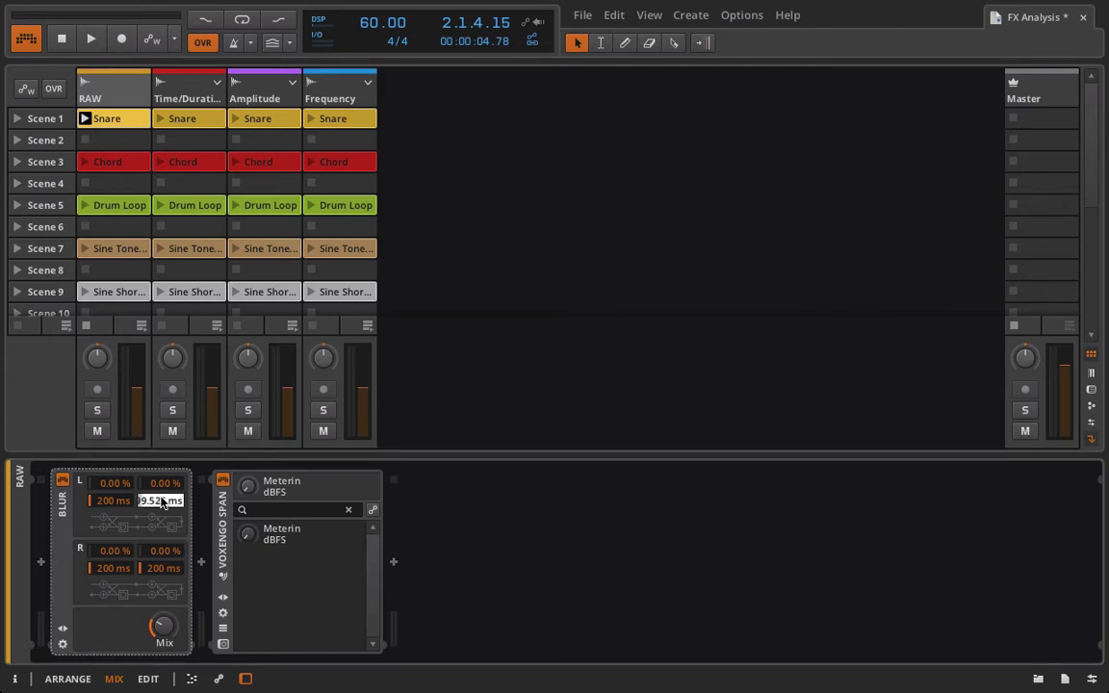
type("100")
key("Return")
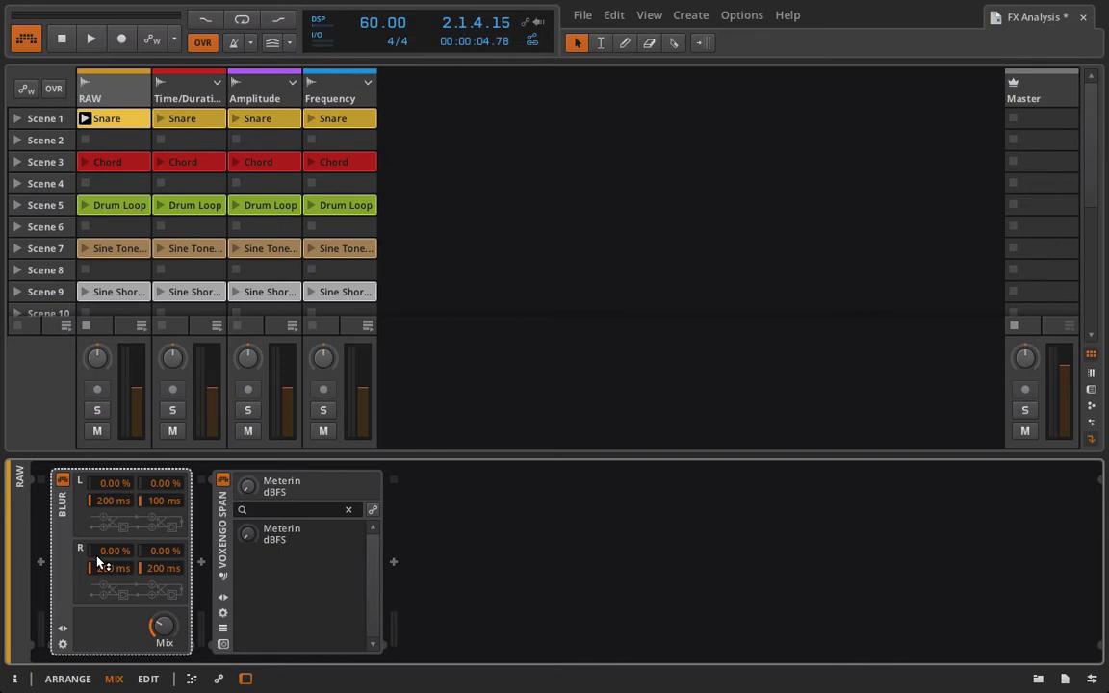
While the Snare plays, try Blur with both right delay times at 1.00 ms and the left channel's second stage at 27.0 % and 109 ms
key("space")
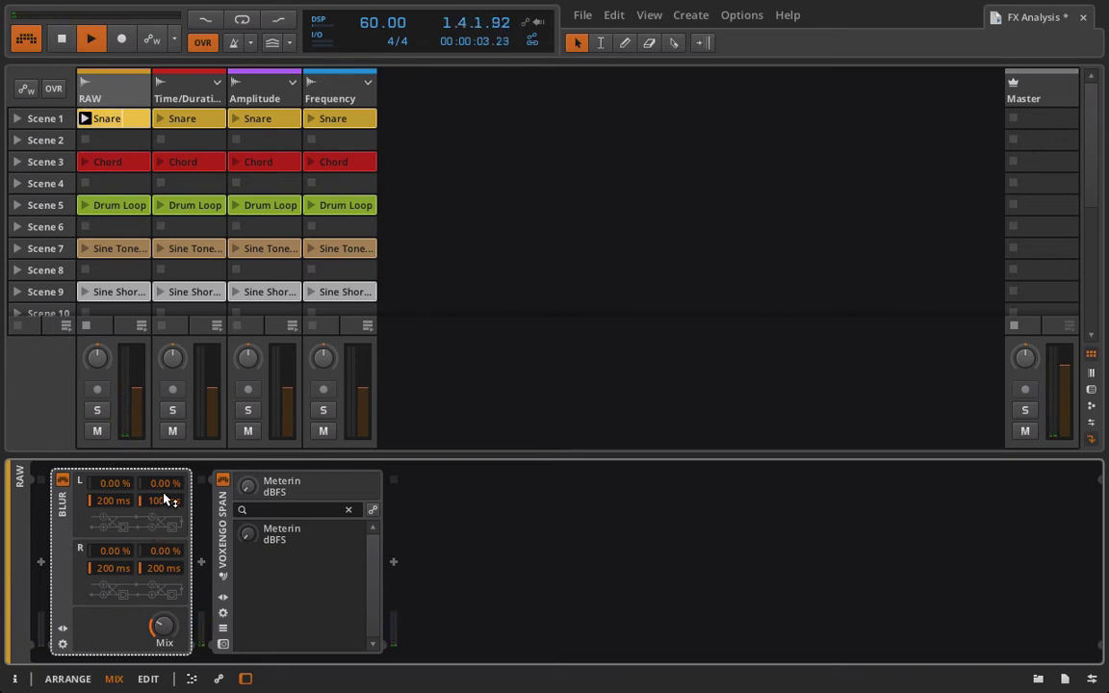
left_click_drag(165, 483, 164, 465)
left_click_drag(164, 568, 118, 575)
left_click_drag(173, 504, 173, 508)
left_click_drag(107, 484, 107, 443)
left_click_drag(169, 487, 169, 478)
left_click_drag(123, 484, 124, 526)
left_click_drag(113, 503, 113, 559)
left_click_drag(112, 508, 112, 491)
key("space")
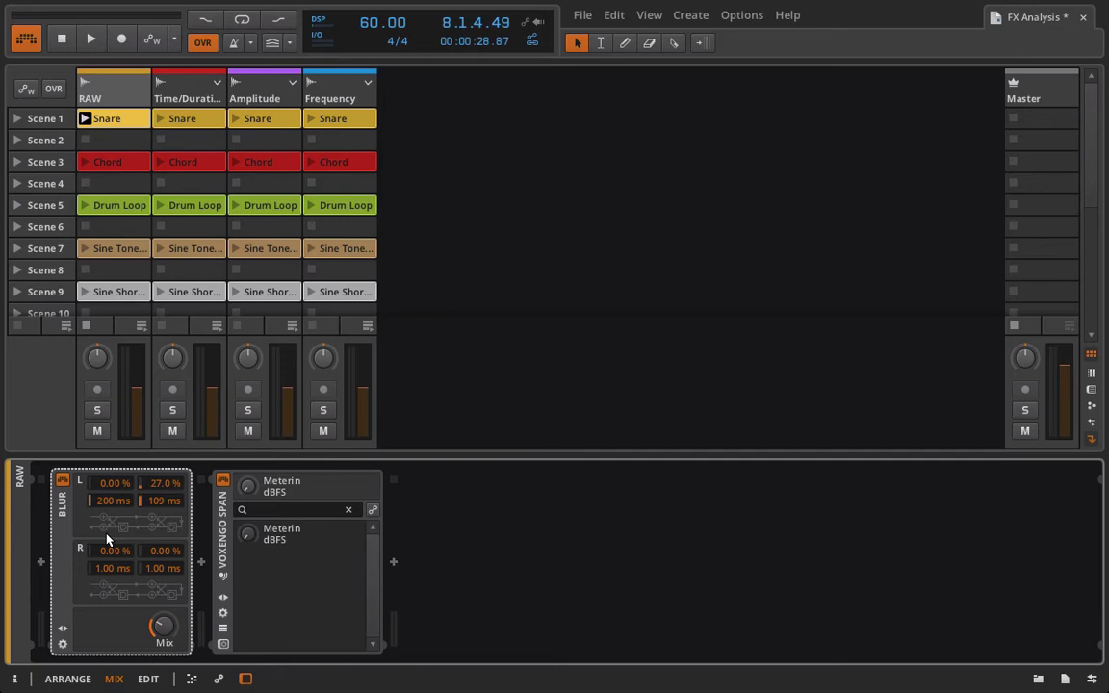
Return all four Blur delay times to 200 ms and the left channel's second percentage to 0.00 %, and briefly audition the Snare
mouse_move(158, 502)
left_mouse_down()
mouse_move(158, 482)
mouse_move(162, 525)
left_mouse_up()
left_click_drag(117, 568, 116, 501)
left_click_drag(164, 575, 158, 473)
key("space")
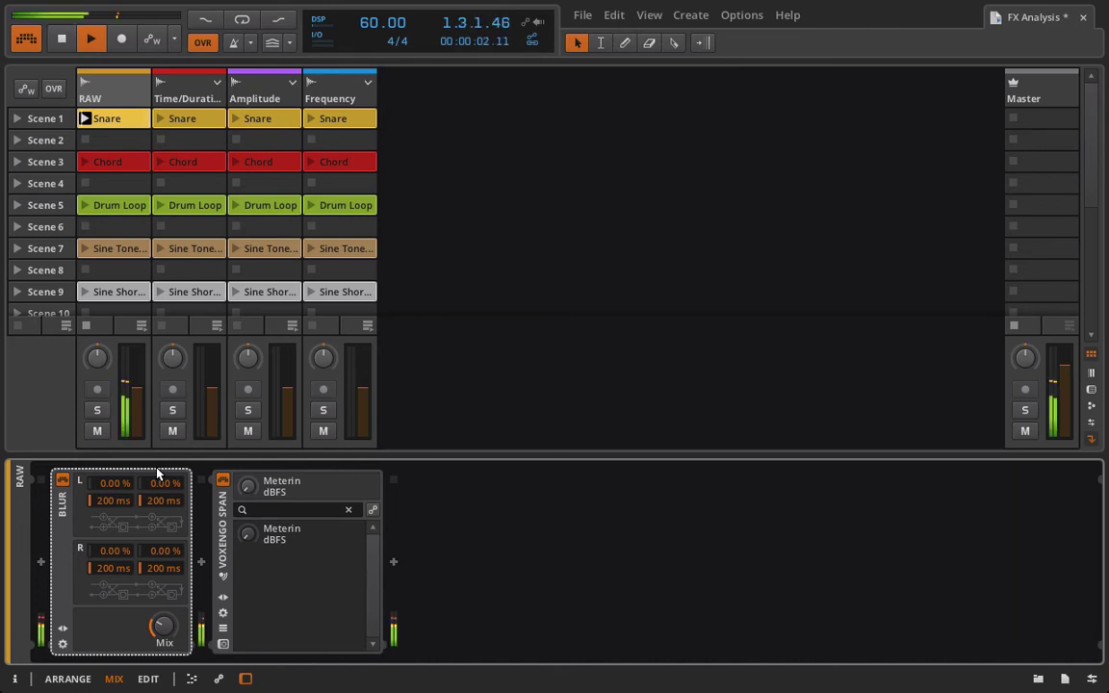
key("space")
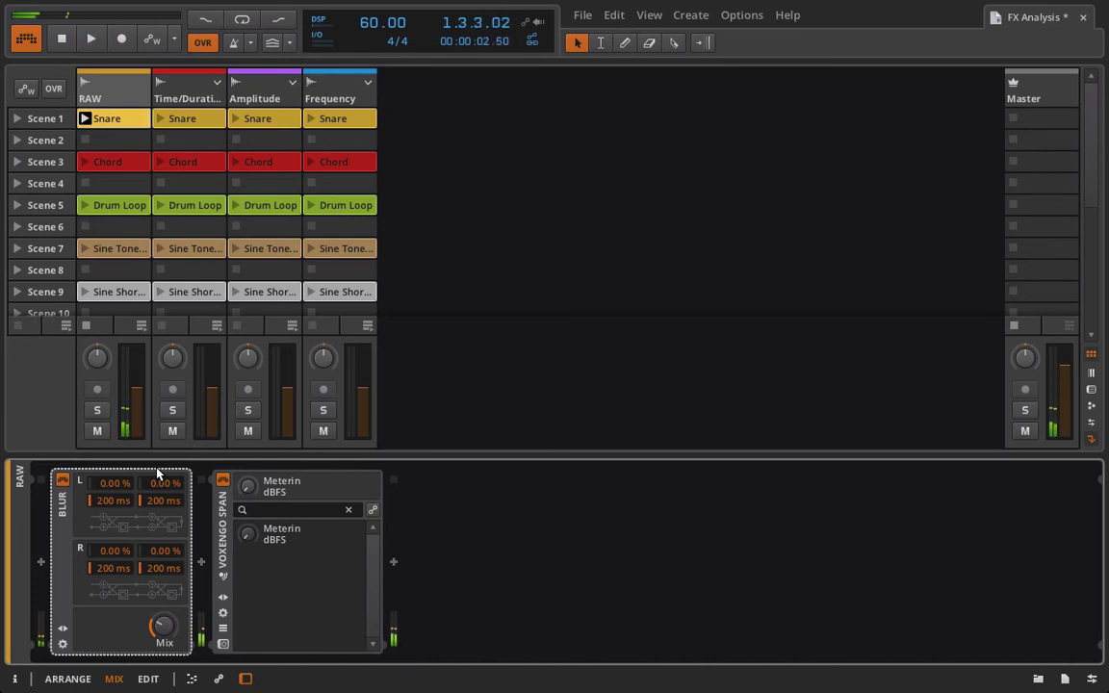
Save Blur's current settings to the library as an Audio FX init preset named after the effect and its creator, tagged fx
left_click(61, 627)
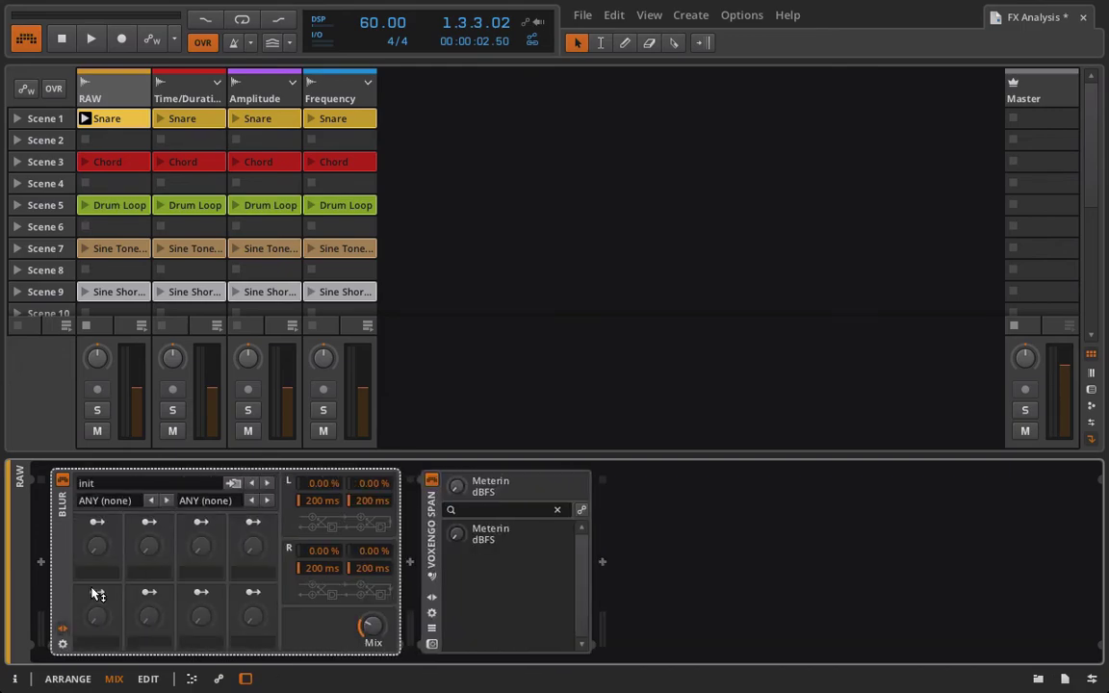
left_click(231, 486)
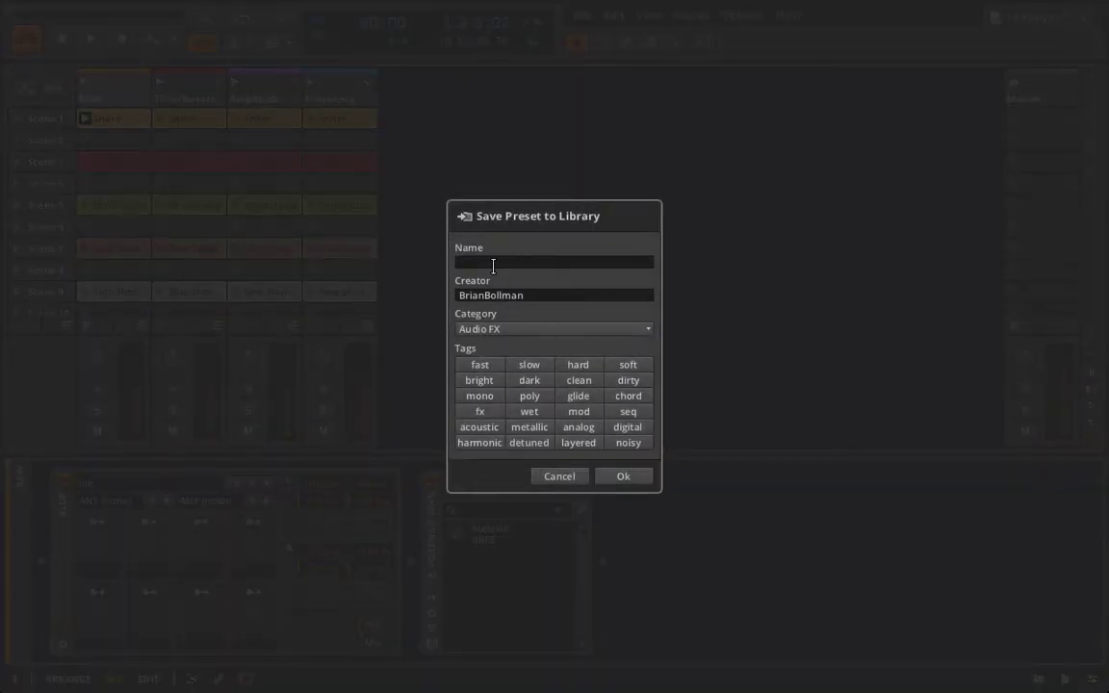
type("Blurr")
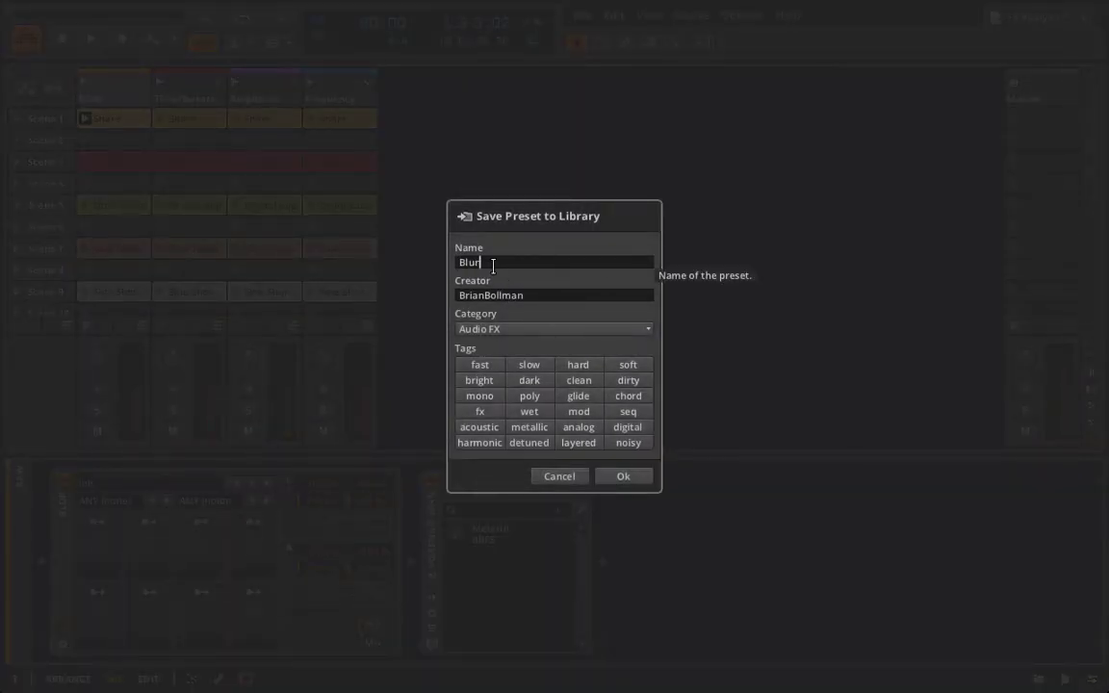
type(" Brian Init")
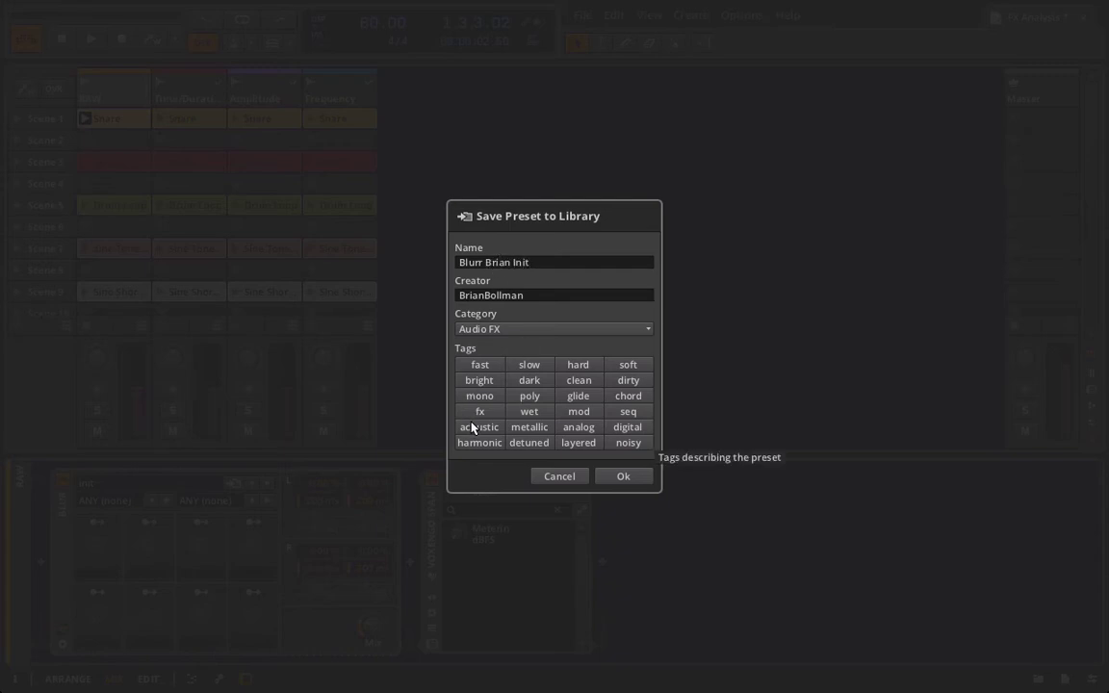
left_click(479, 414)
left_click(624, 476)
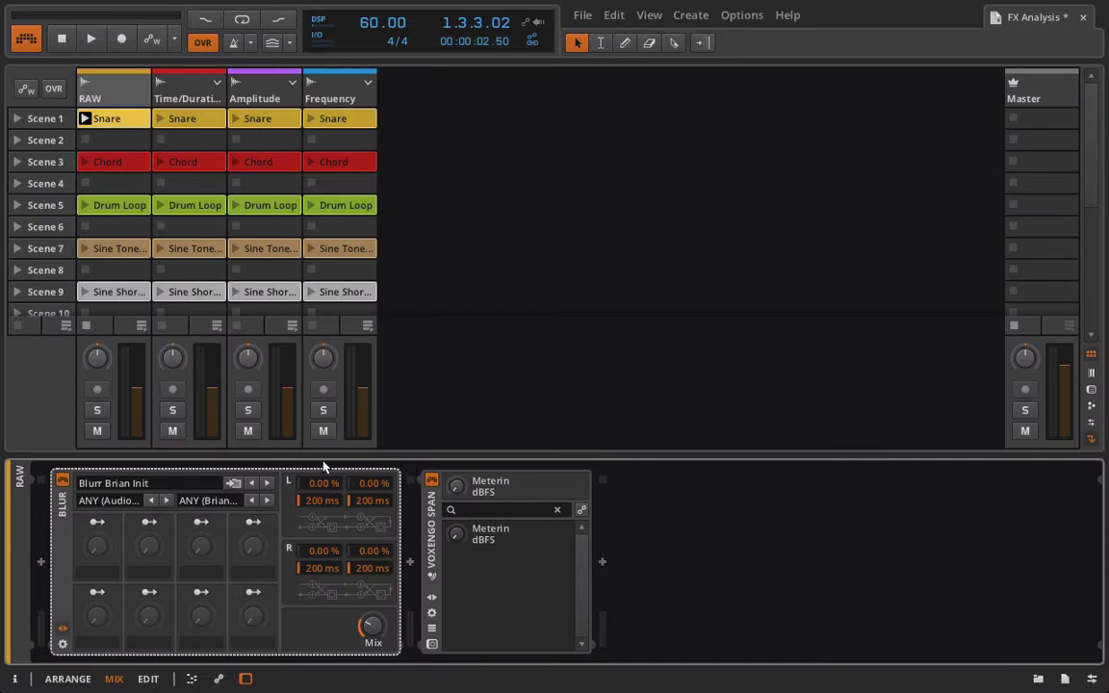
left_click(62, 629)
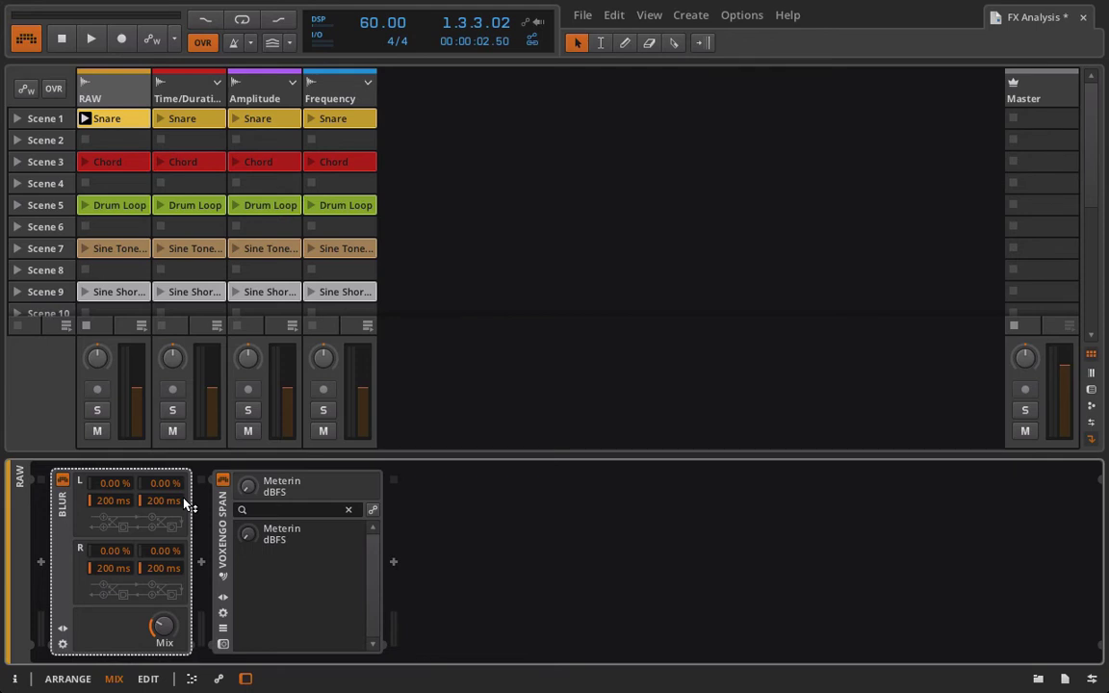
Shorten the two delay times of Blur's left channel to 17.9 ms and 87.8 ms
left_click_drag(114, 501, 114, 578)
left_click_drag(173, 501, 173, 530)
left_click_drag(162, 501, 96, 525)
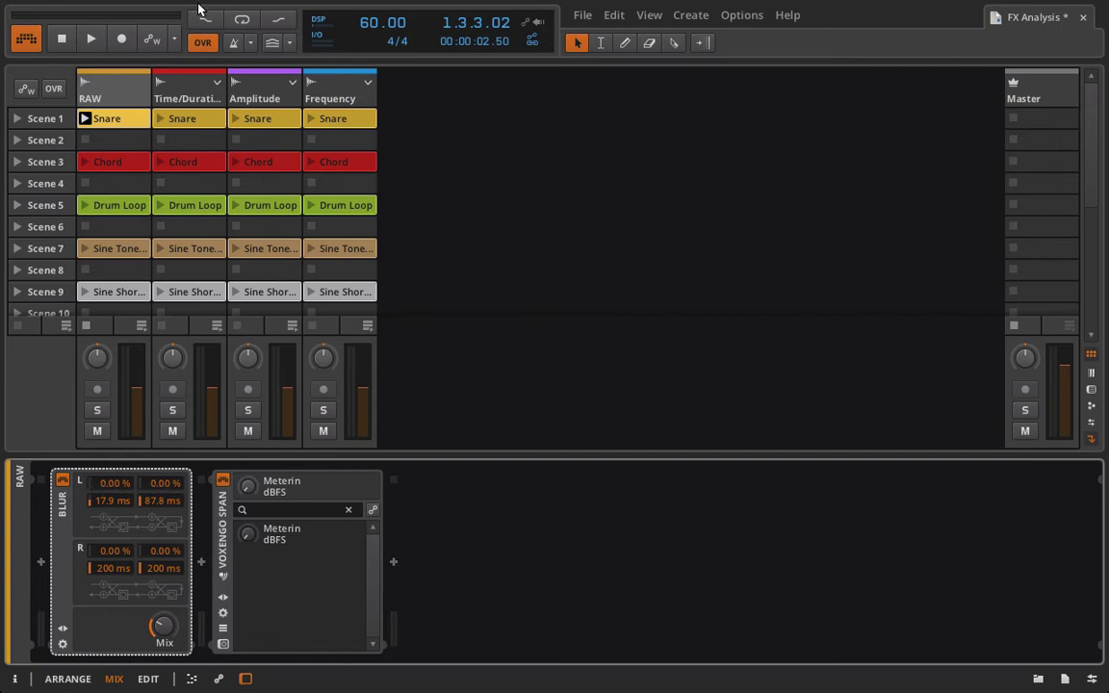
Play the RAW track's Chord and set Blur's left percentages to 36.5 % and 66.0 %, second left delay to 117 ms and Mix to 40.0 %
left_click(87, 163)
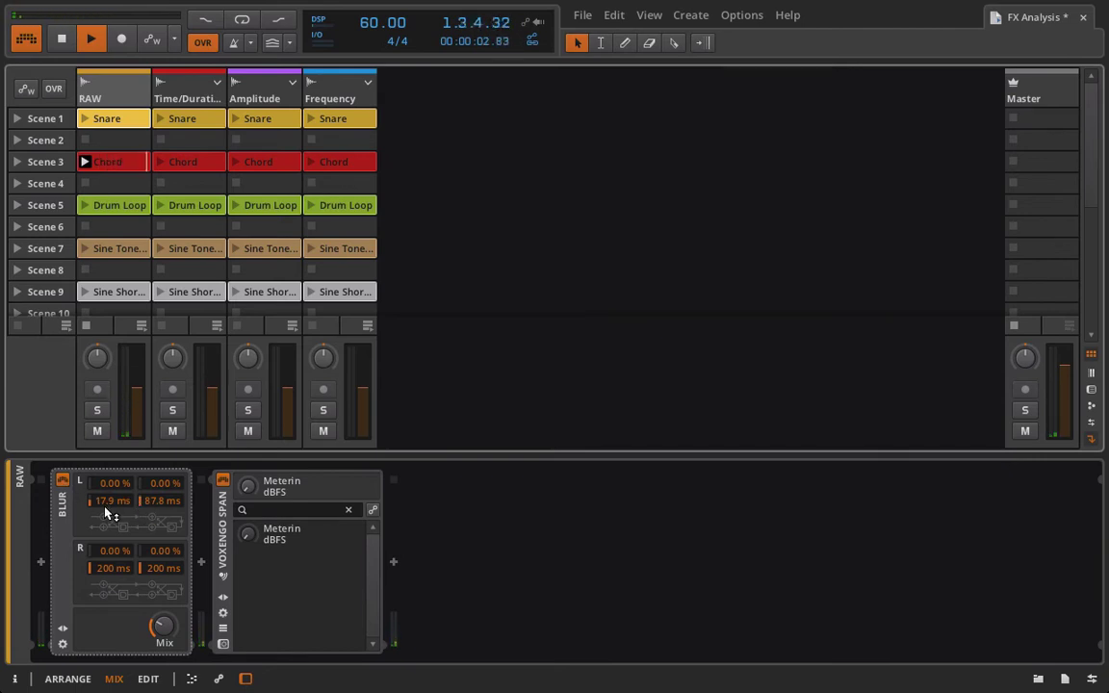
mouse_move(171, 486)
left_mouse_down()
mouse_move(172, 472)
mouse_move(154, 487)
mouse_move(113, 476)
mouse_move(160, 487)
left_mouse_up()
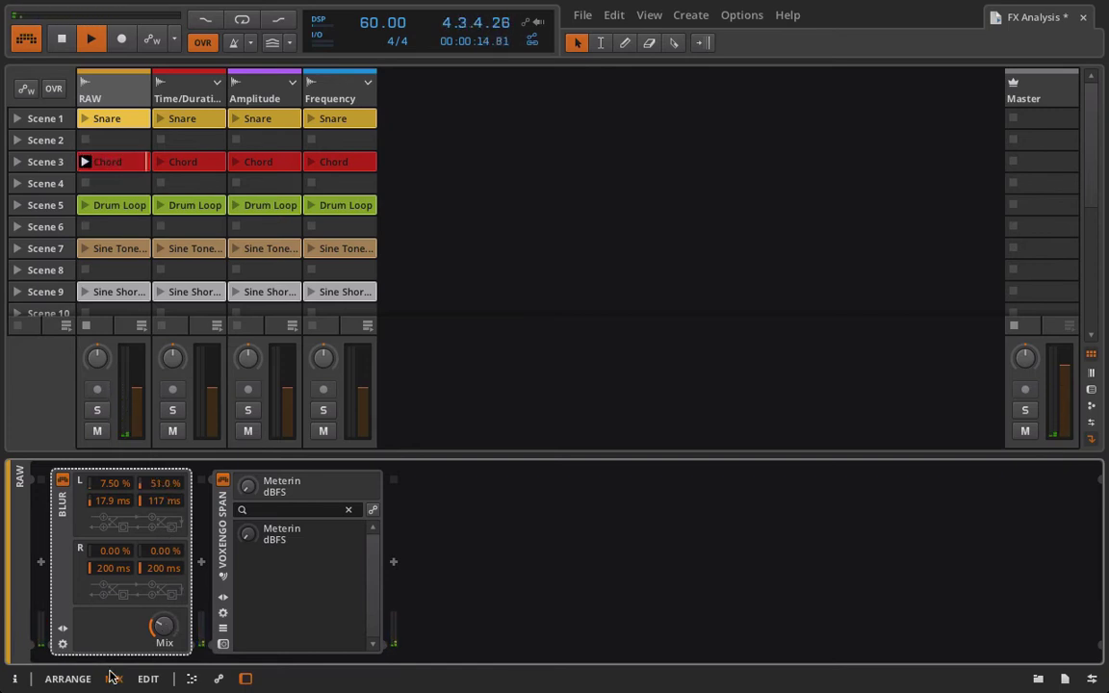
left_click_drag(160, 636, 161, 638)
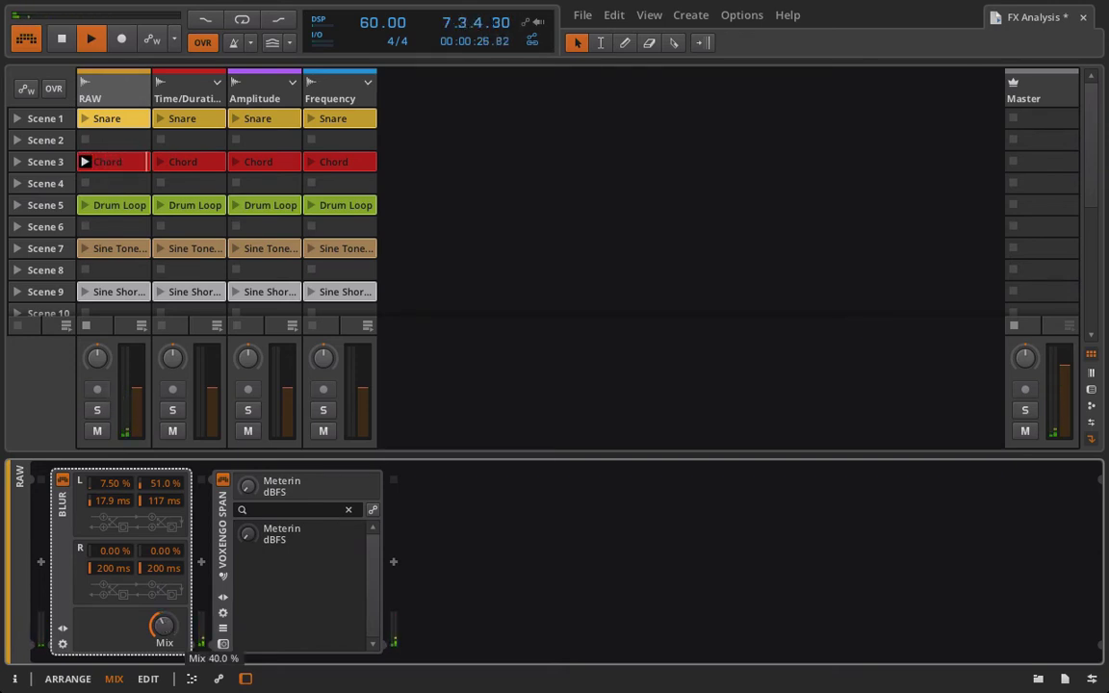
left_click_drag(174, 489, 114, 459)
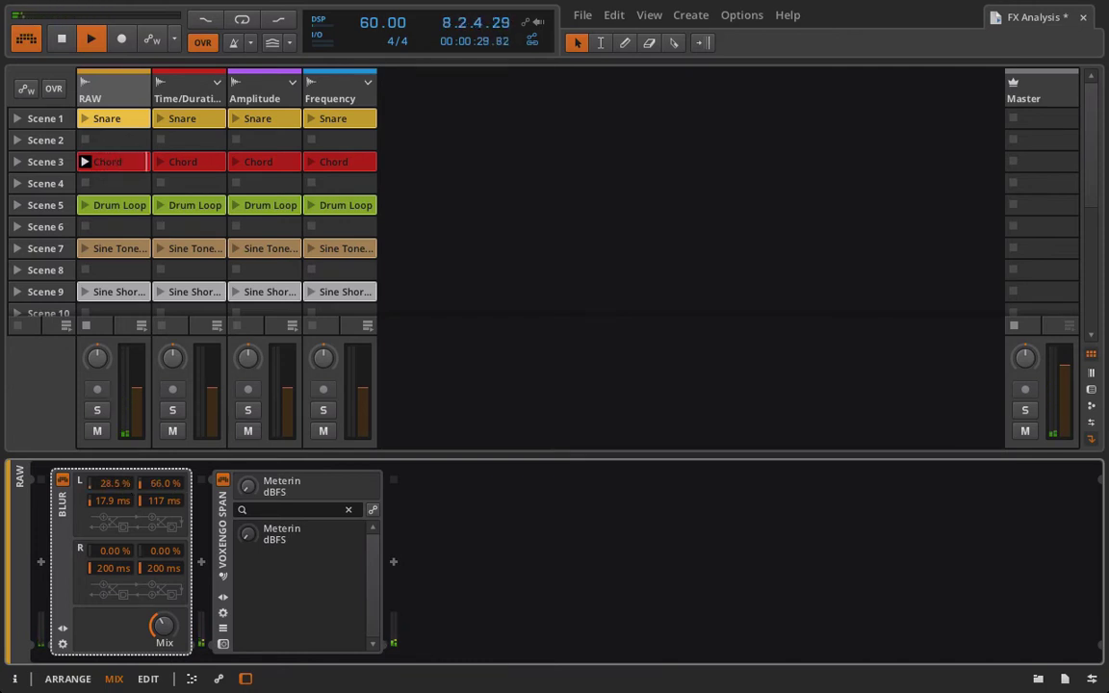
Set Blur's right percentages to 25.0 % and 14.5 % and its first right delay time to 17.9 ms
left_click_drag(166, 556, 114, 585)
double_click(114, 570)
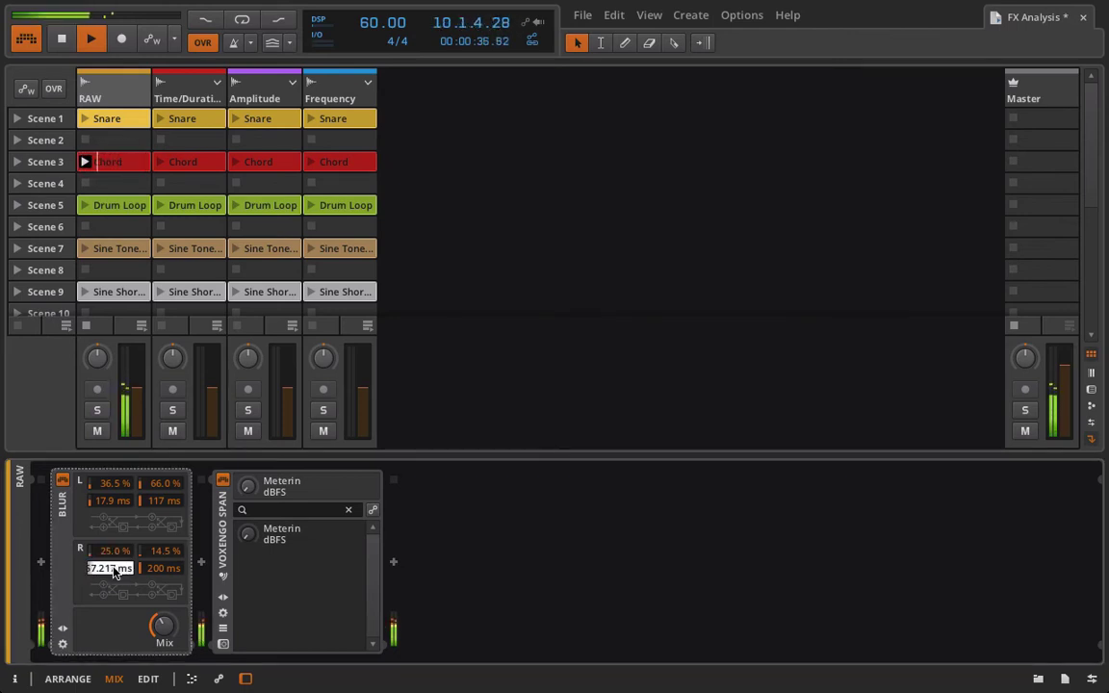
key("BackSpace")
type(".0179")
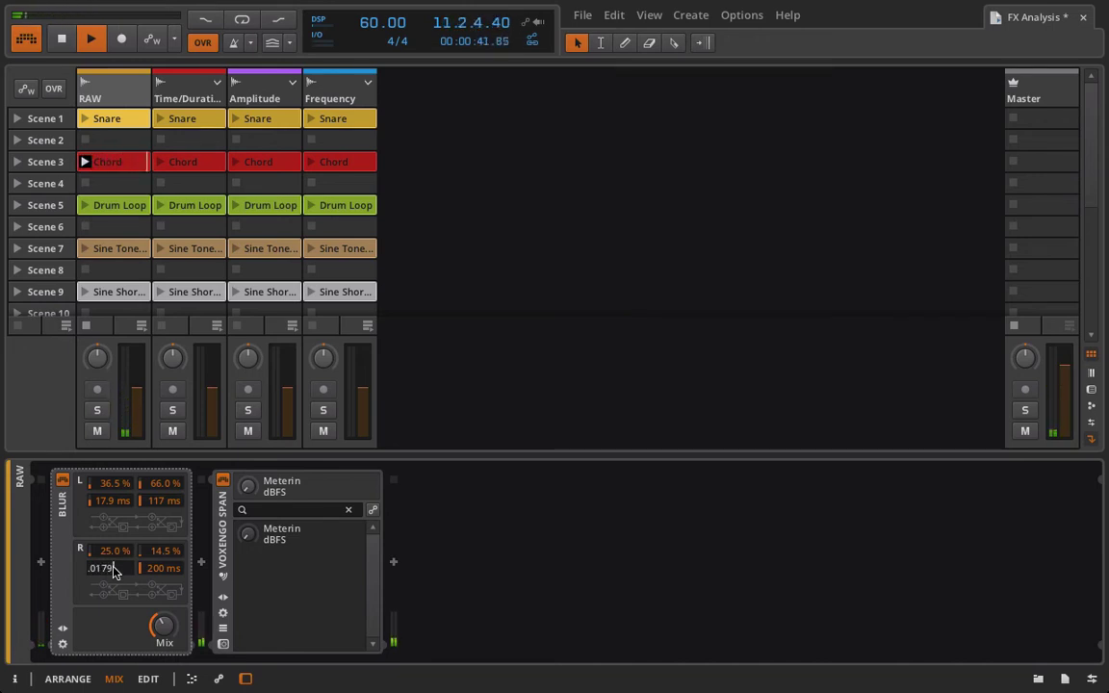
key("Return")
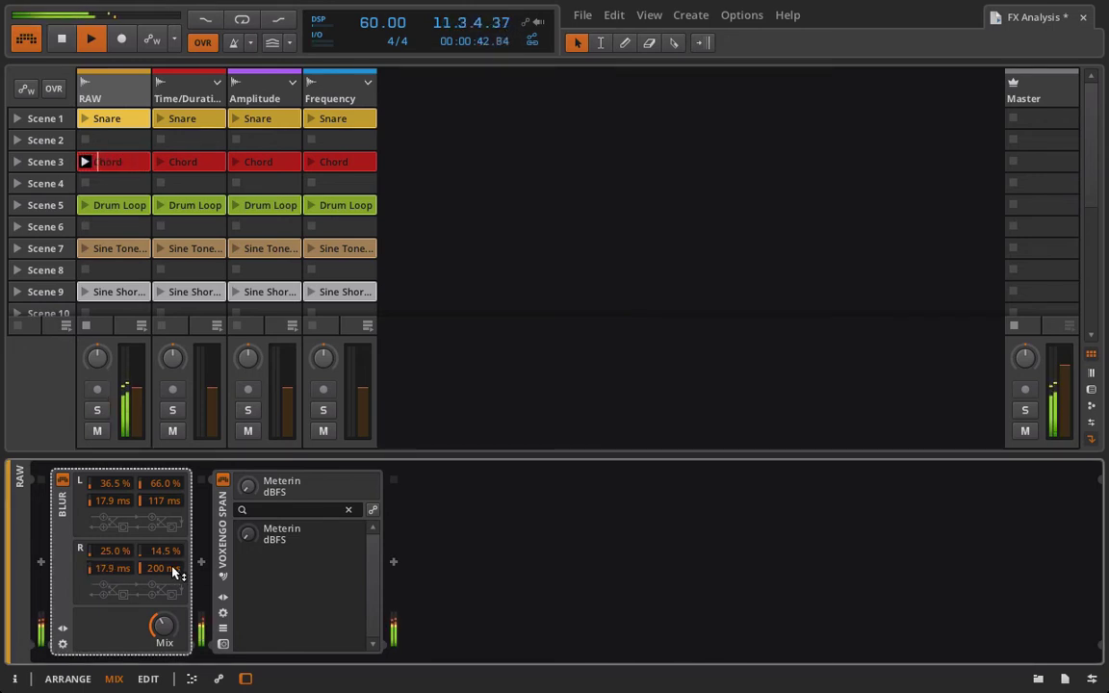
Match Blur's second right delay to 117 ms, raise the Mix, and set the right percentages to 43.0 % and 77.5 %
mouse_move(166, 570)
left_mouse_down()
mouse_move(166, 609)
mouse_move(166, 584)
left_mouse_up()
left_click_drag(166, 570, 165, 573)
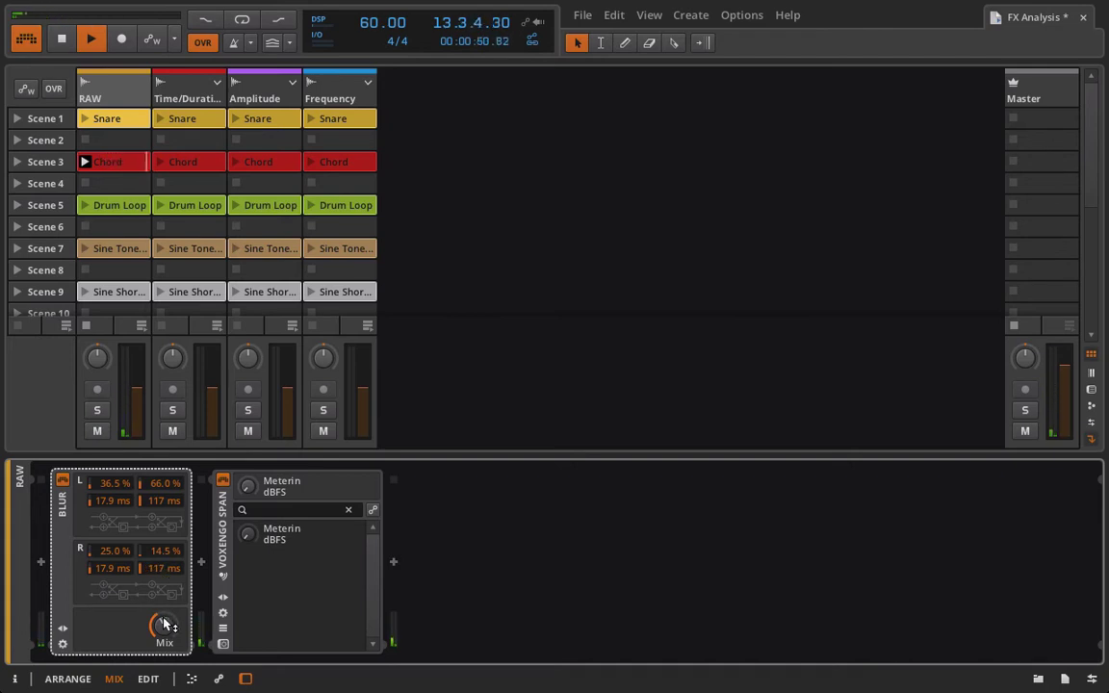
left_click_drag(164, 624, 165, 600)
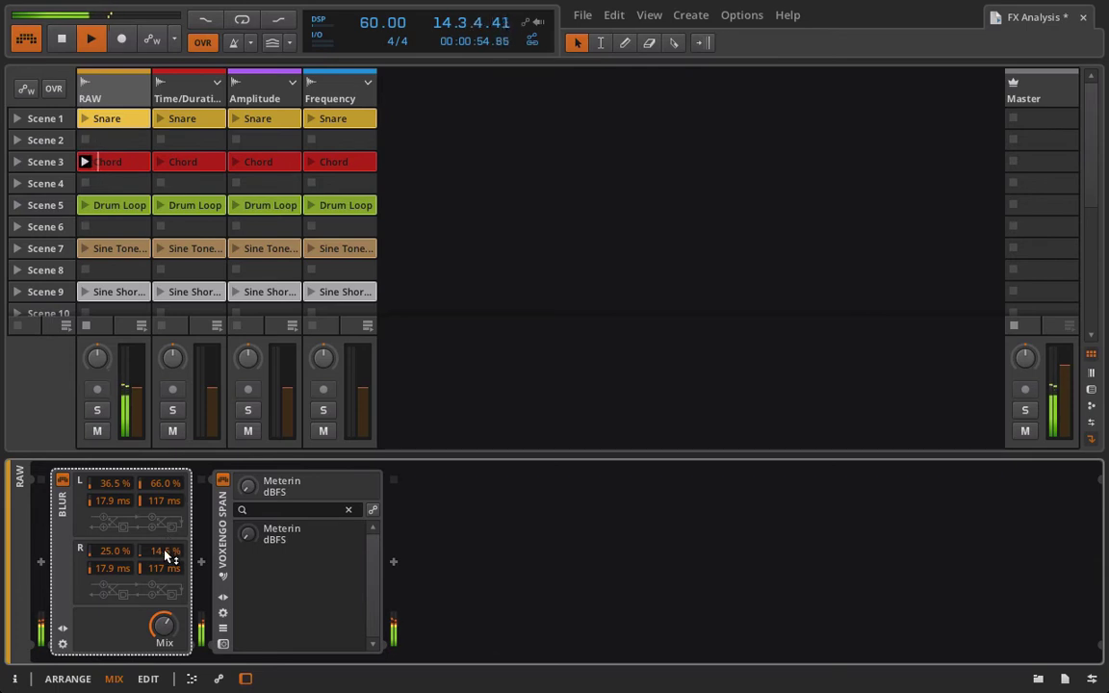
left_click_drag(165, 553, 118, 539)
Compare the Chord's spectrum in Voxengo SPAN with Blur bypassed and active, then close the analyzer
left_click(65, 481)
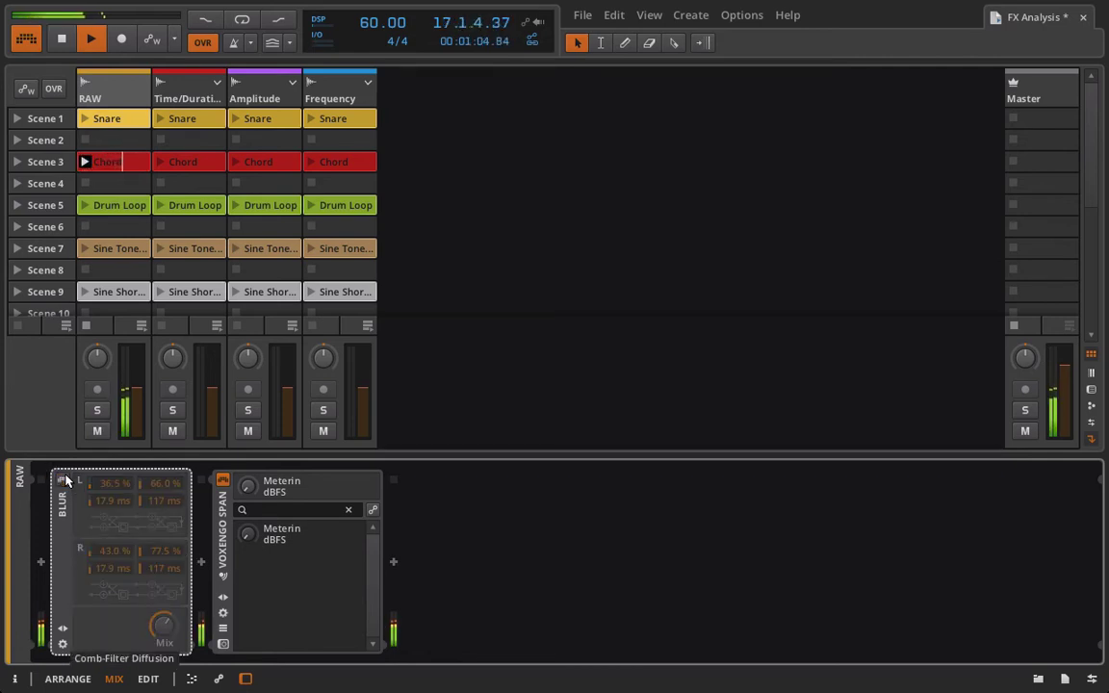
left_click(223, 643)
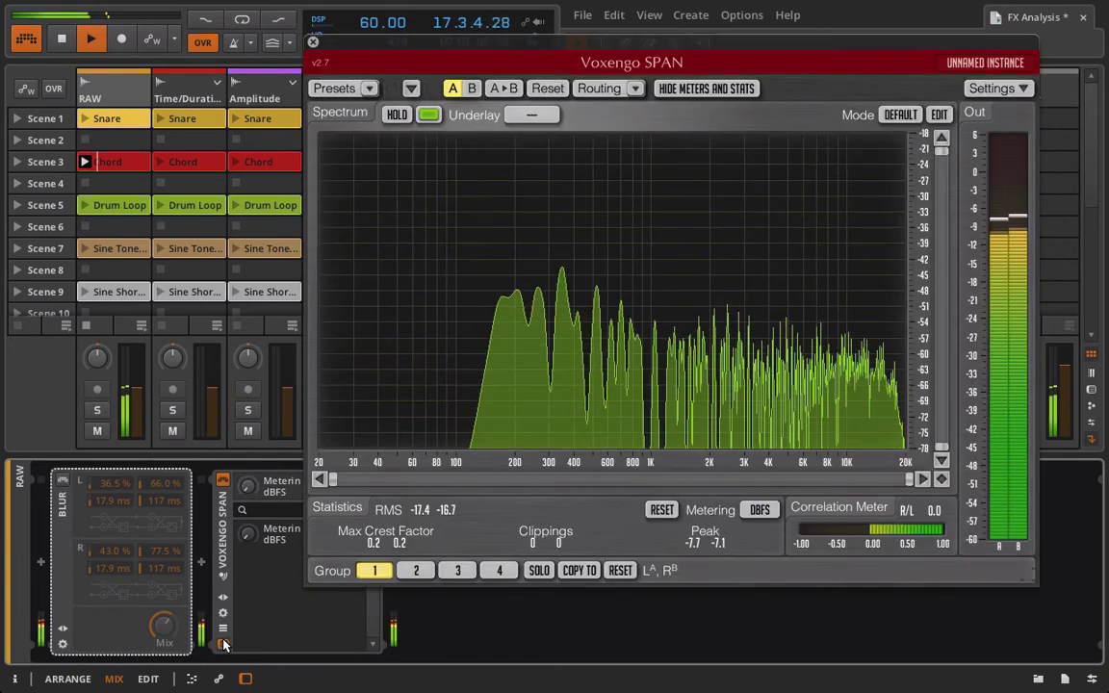
left_click(63, 480)
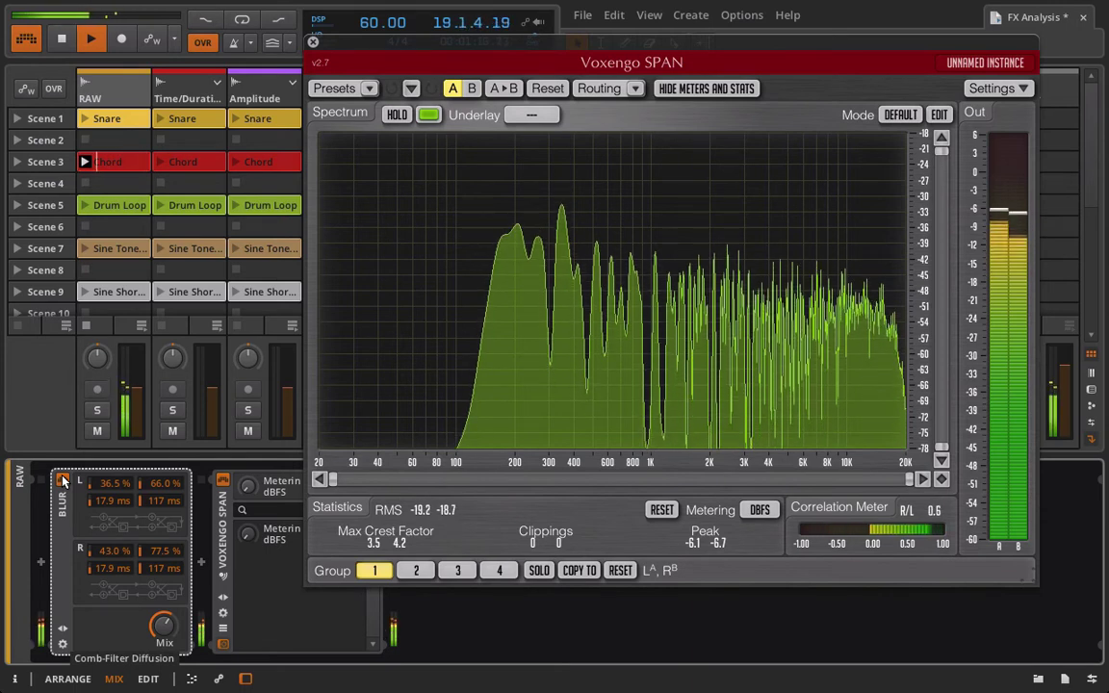
left_click(63, 480)
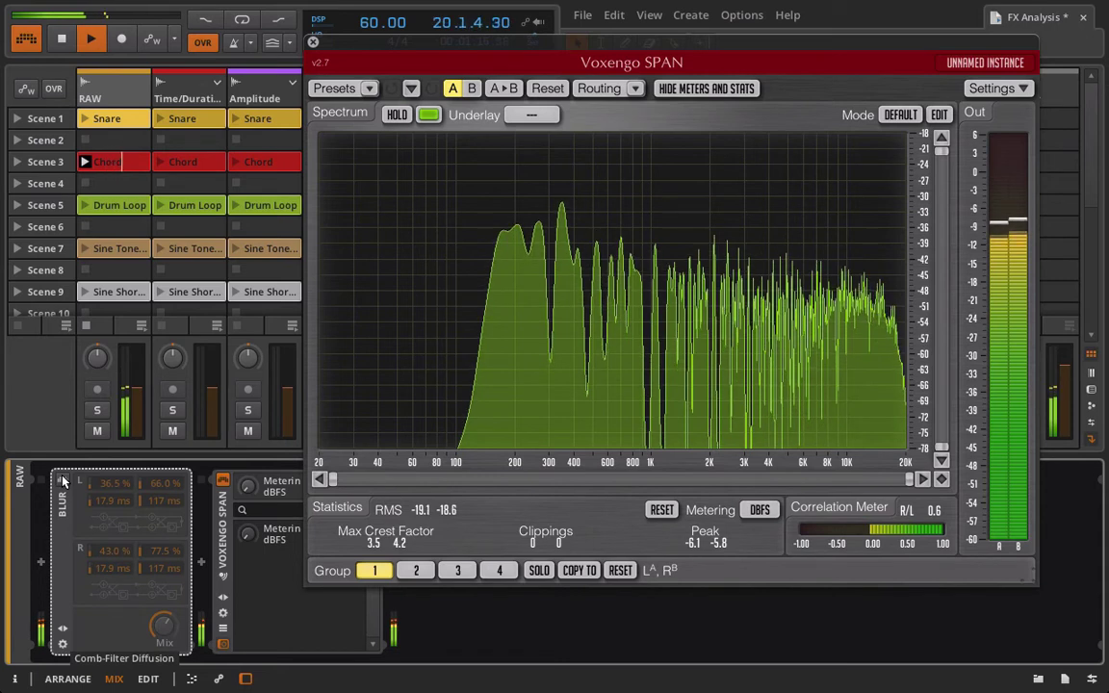
left_click(62, 481)
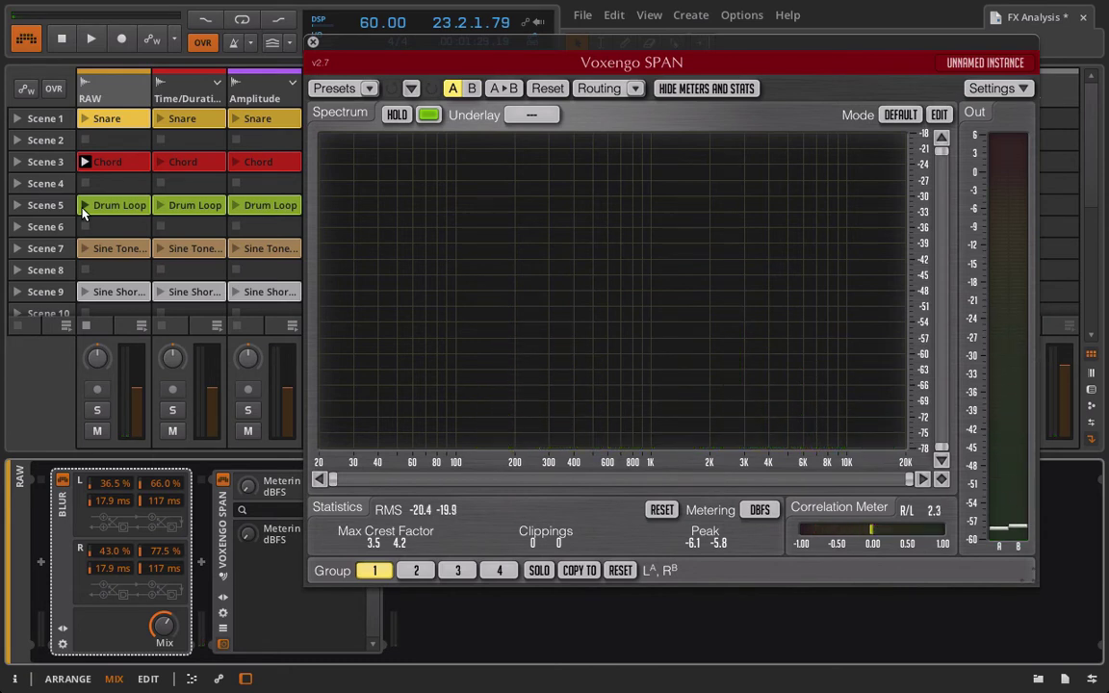
left_click(315, 45)
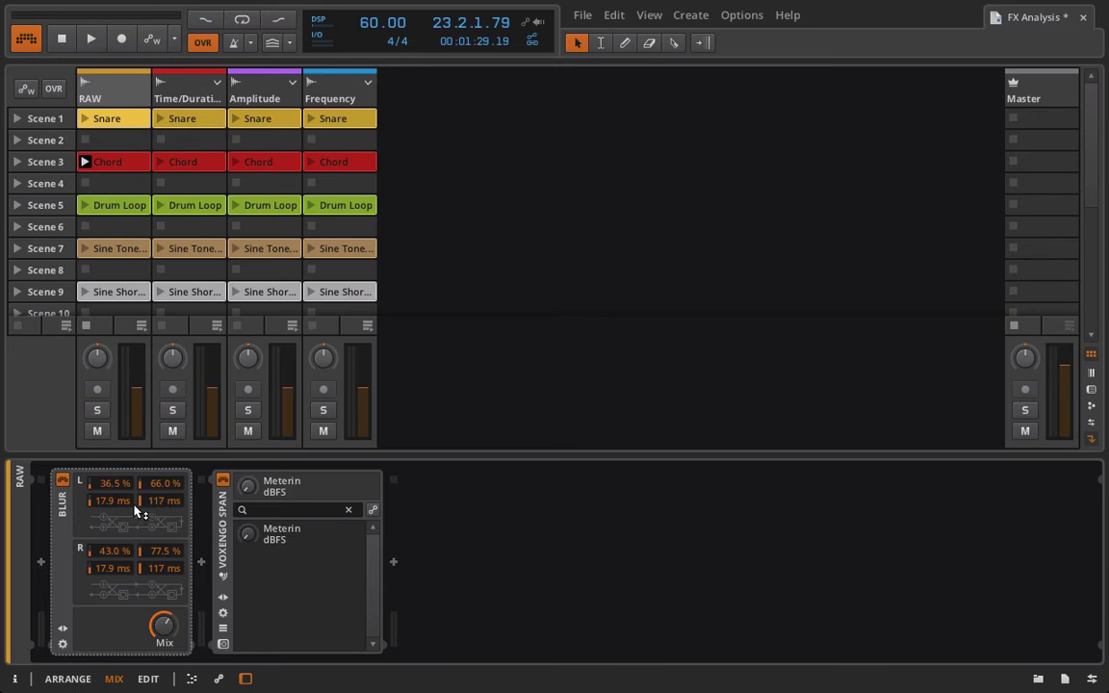
Set Blur's second left delay to 21.6 ms and right delays to 100 ms and 16.5 ms, lowering the Mix while the Chord plays
left_click(161, 503)
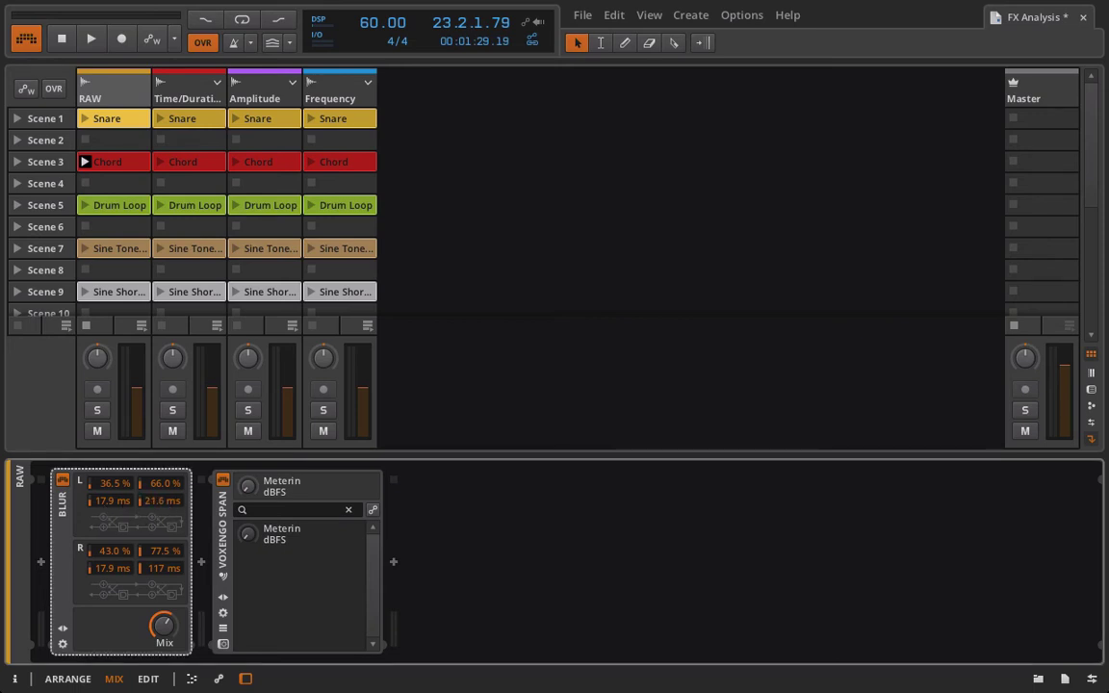
left_click_drag(164, 575, 164, 607)
key("space")
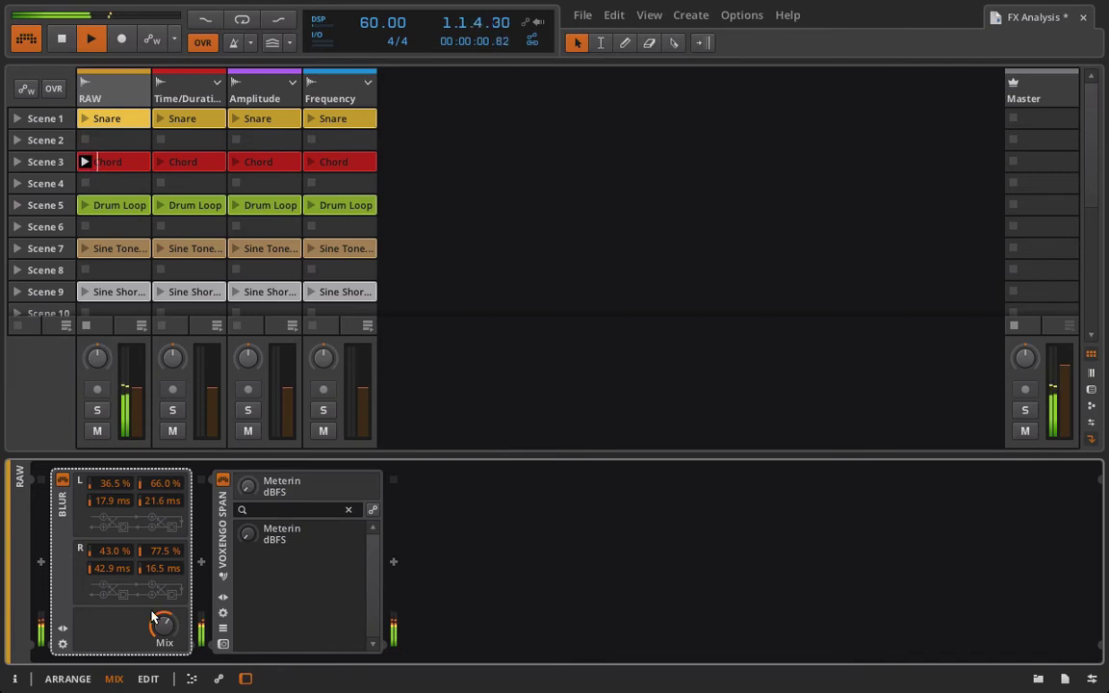
left_click_drag(164, 626, 164, 621)
left_click_drag(111, 568, 110, 471)
With the Snare playing, set Blur's right channel to 50.0 %, 83.5 % and 58.9 ms, left percentages to 53.5 % and 77.5 %, and raise the Mix
left_click(82, 119)
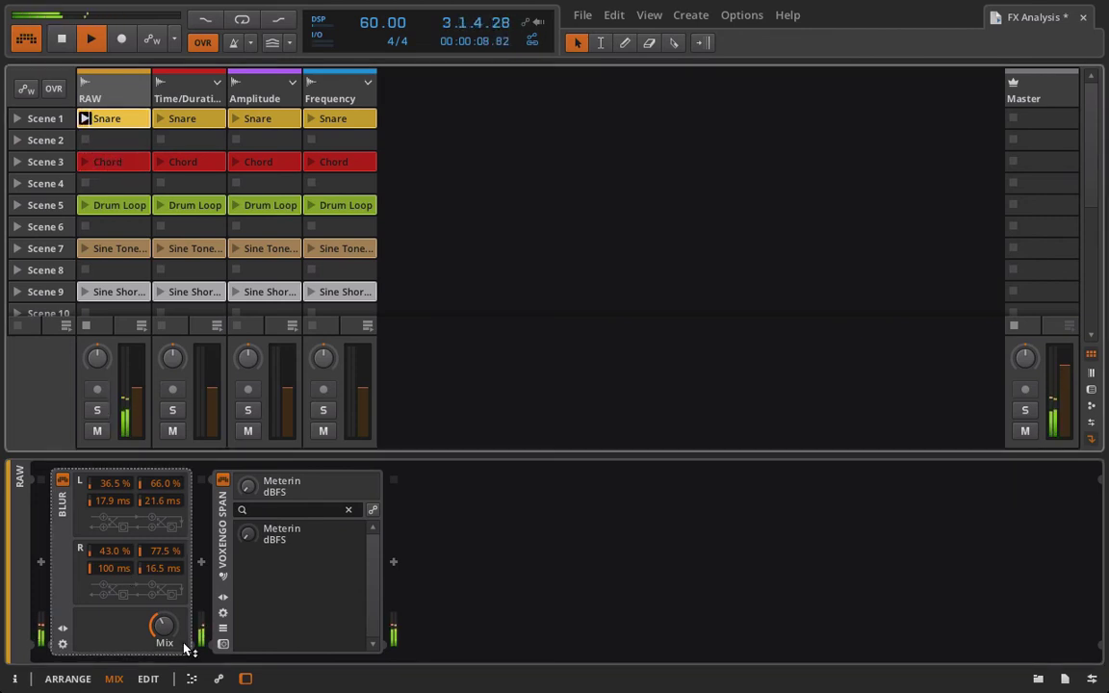
left_click_drag(118, 569, 161, 551)
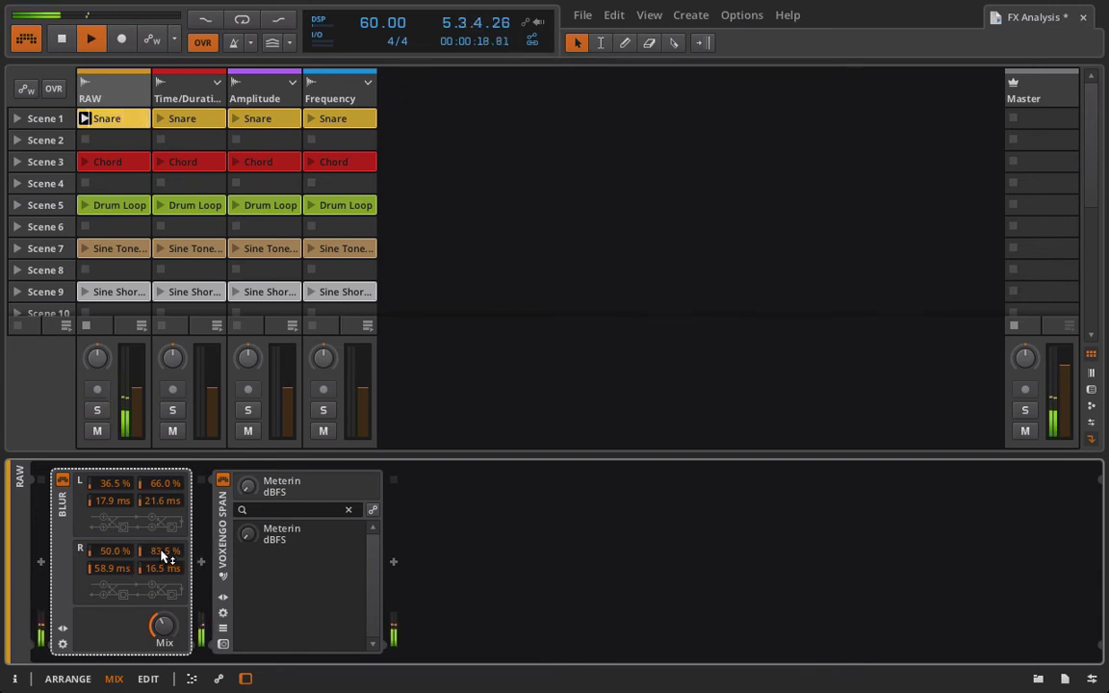
left_click_drag(160, 487, 115, 459)
left_click_drag(162, 629, 162, 601)
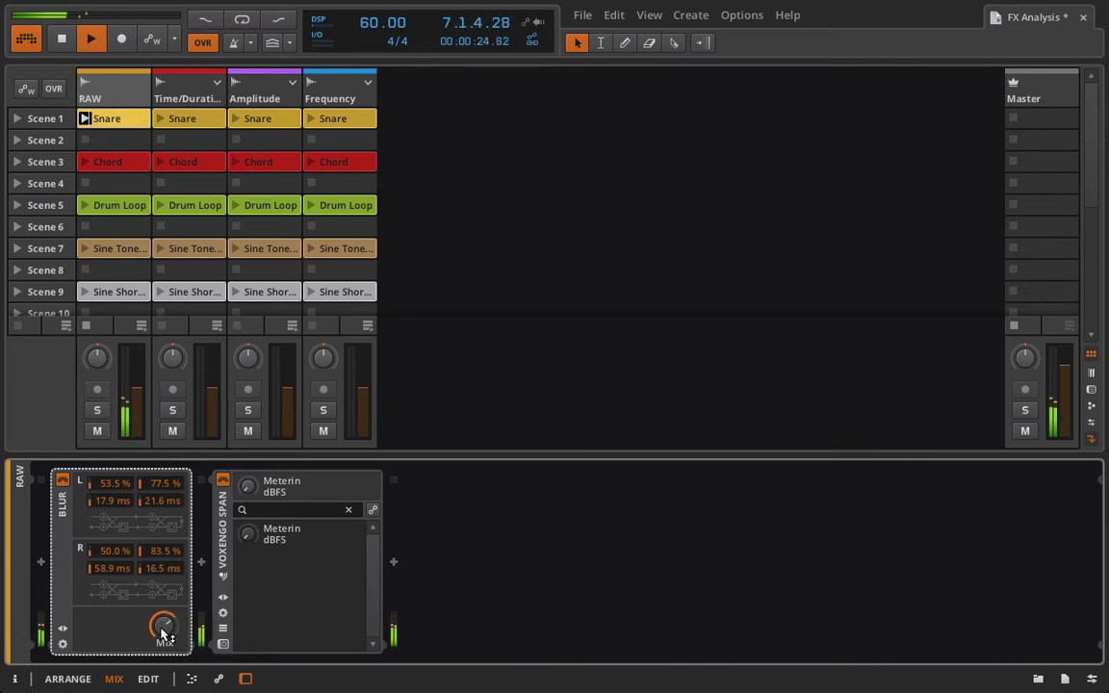
Play the Chord with Blur active and bypassed to compare the sound, then stop playback
left_click(84, 166)
left_click(62, 483)
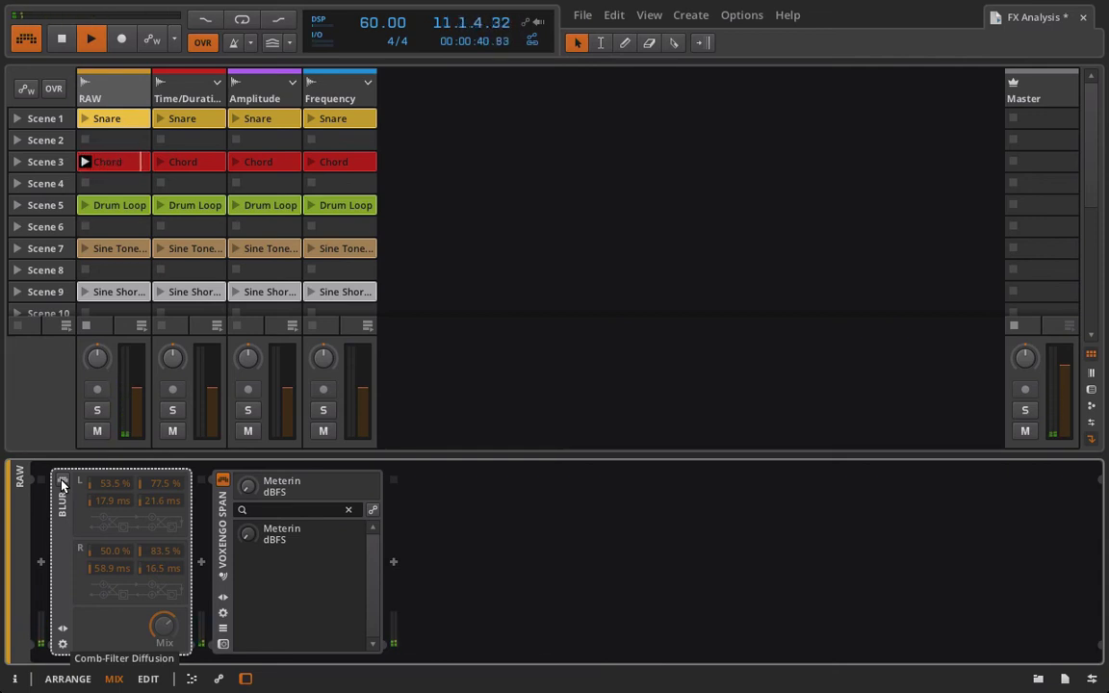
key("space")
left_click(63, 481)
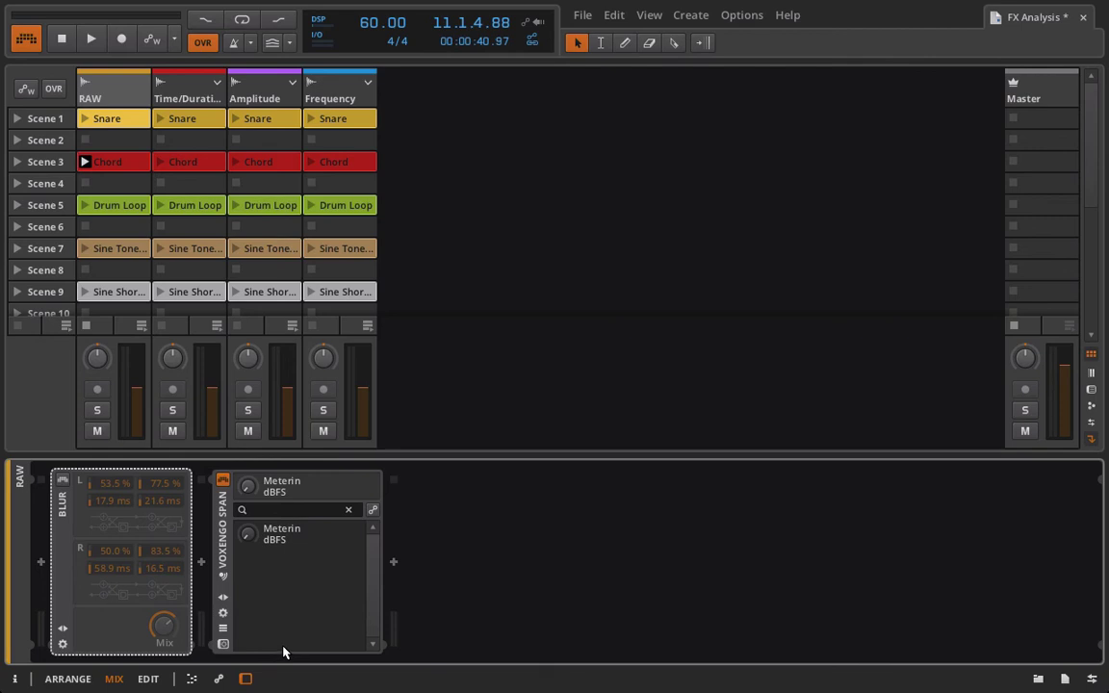
Replay the Chord with Blur active and Voxengo SPAN open, and set both left delay times to 17.0 ms
left_click(223, 645)
left_click(61, 479)
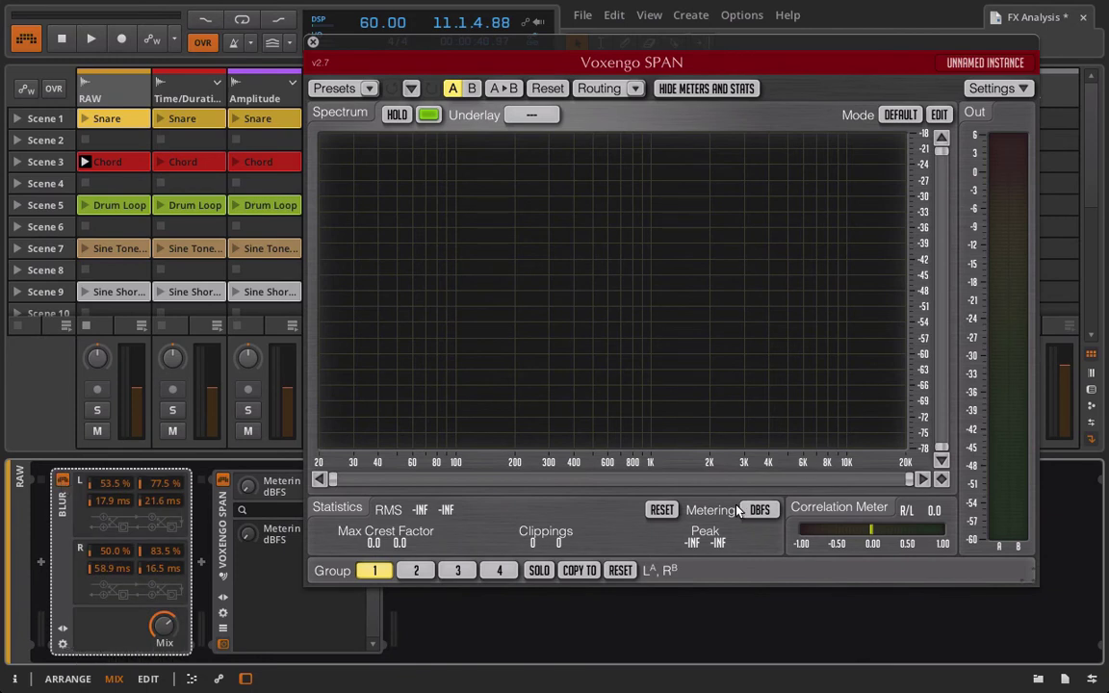
key("space")
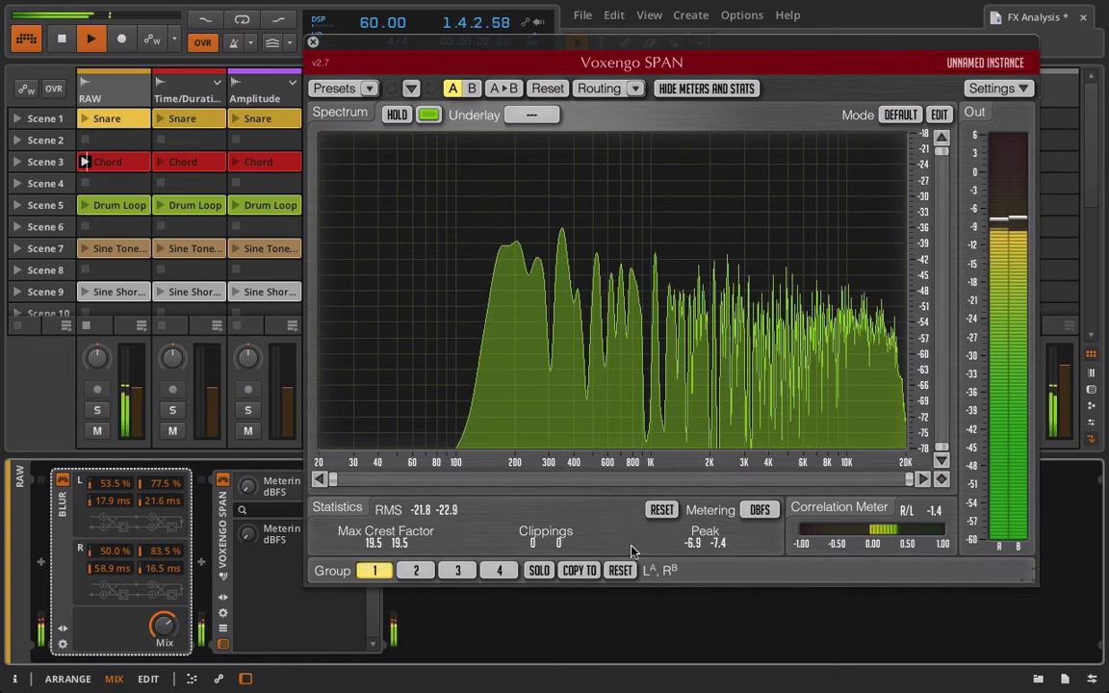
left_click_drag(161, 502, 161, 518)
left_click_drag(99, 501, 100, 506)
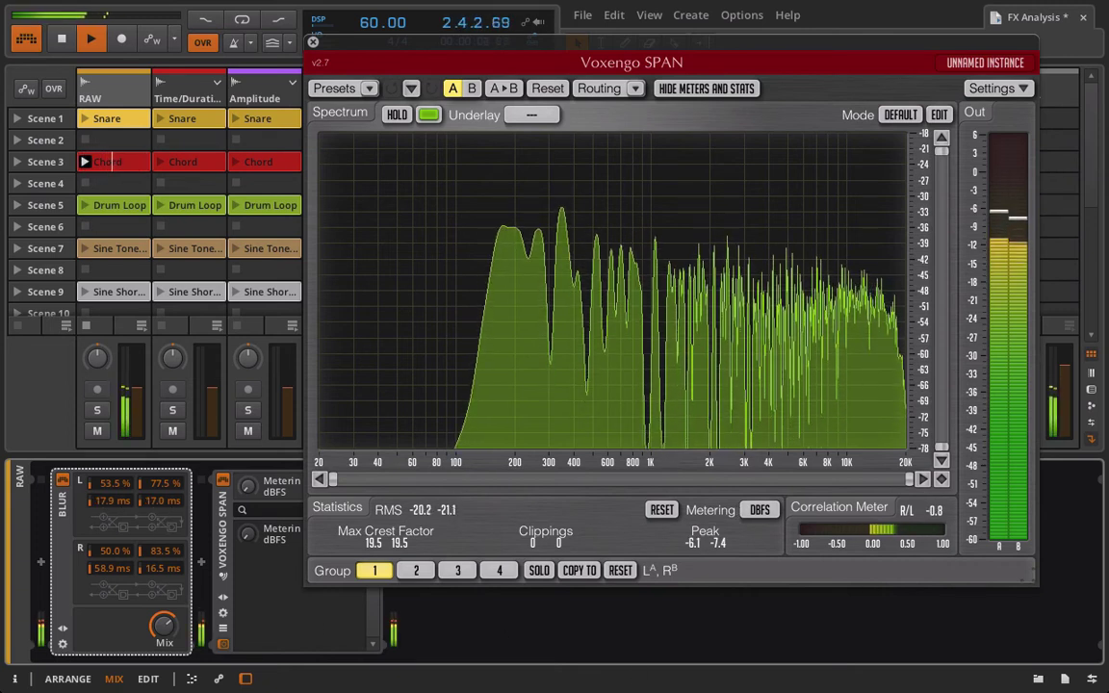
Set Blur's right channel to 60.5 %, 87.5 % and 22.1 ms, the left percentages to 67.5 % and 90.5 %, and Mix to 54.5 %
left_click_drag(157, 570, 113, 537)
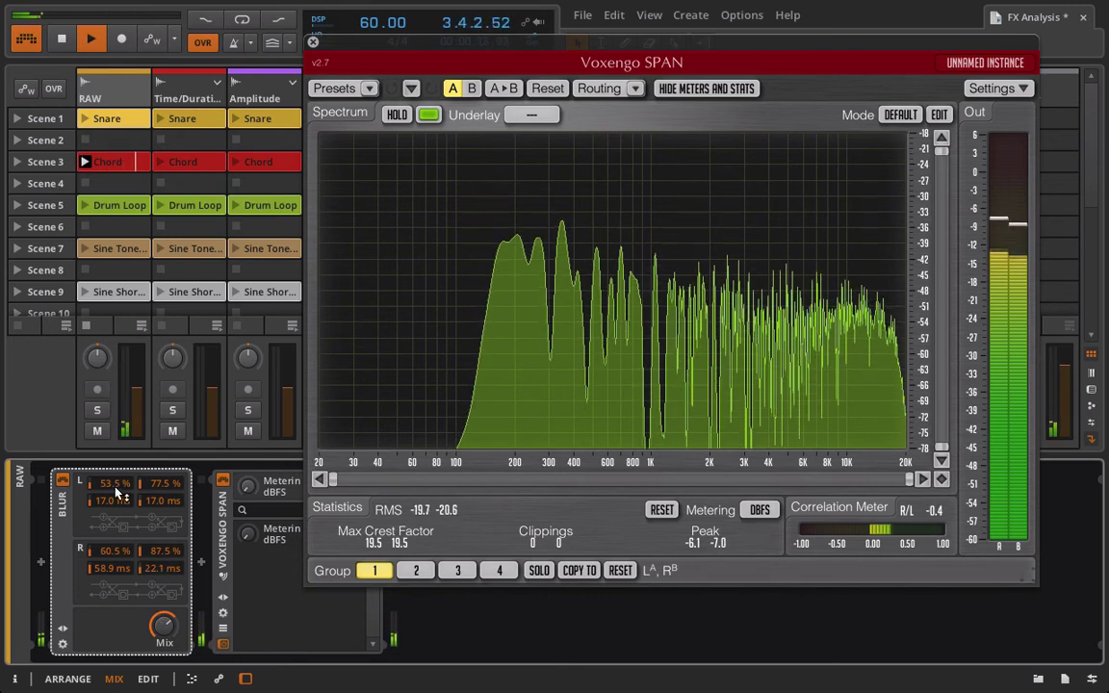
left_click_drag(115, 489, 115, 468)
left_click_drag(178, 489, 178, 469)
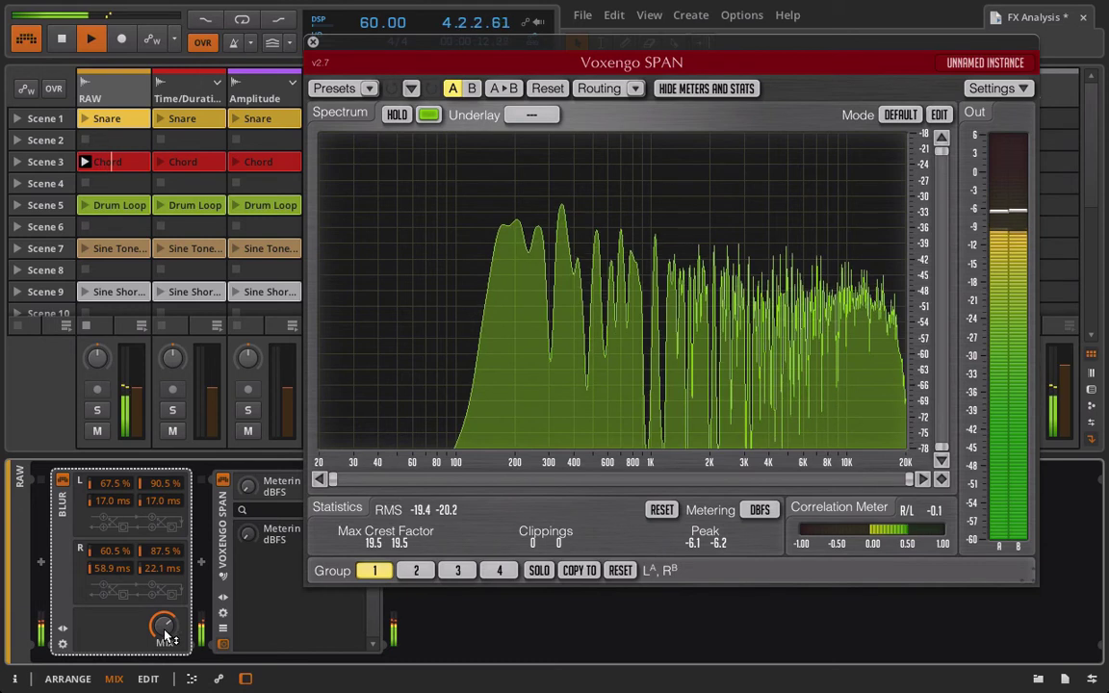
left_click_drag(165, 636, 164, 666)
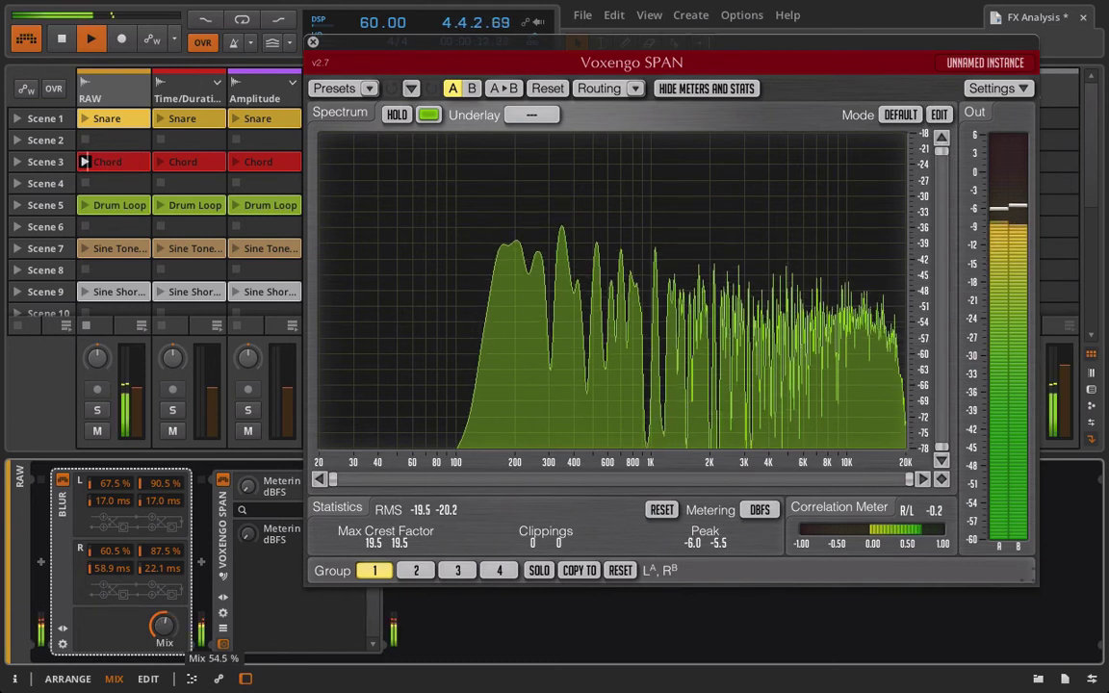
Compare the playing Chord with Blur bypassed and re-enabled, and close the Voxengo SPAN window
left_click(61, 479)
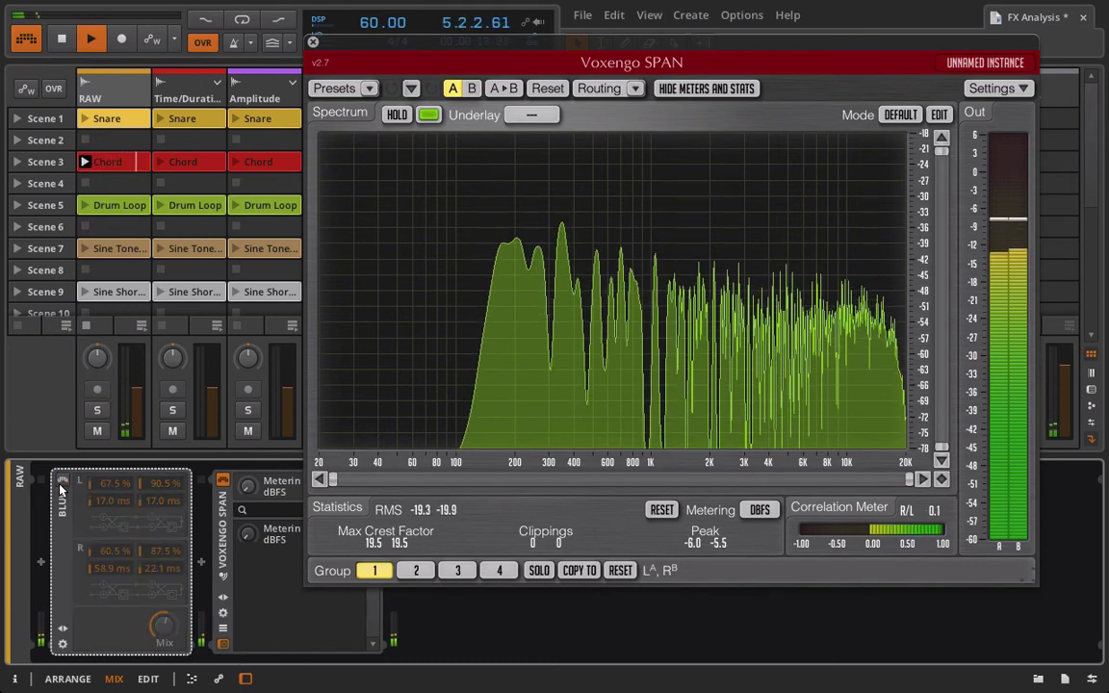
left_click(312, 44)
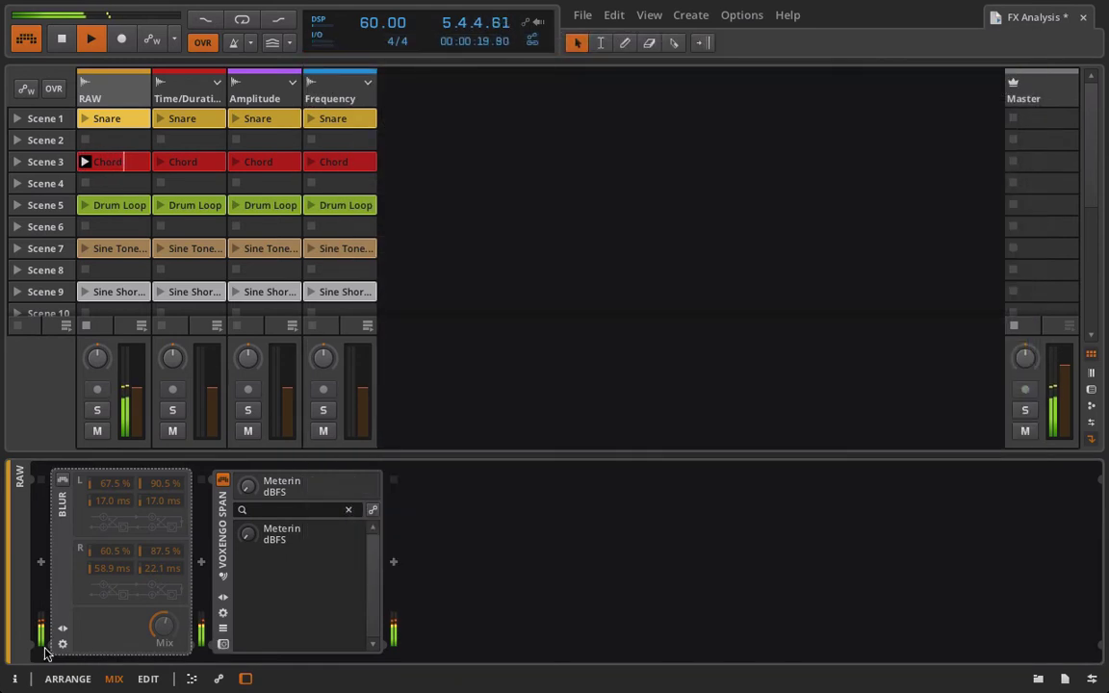
left_click(61, 480)
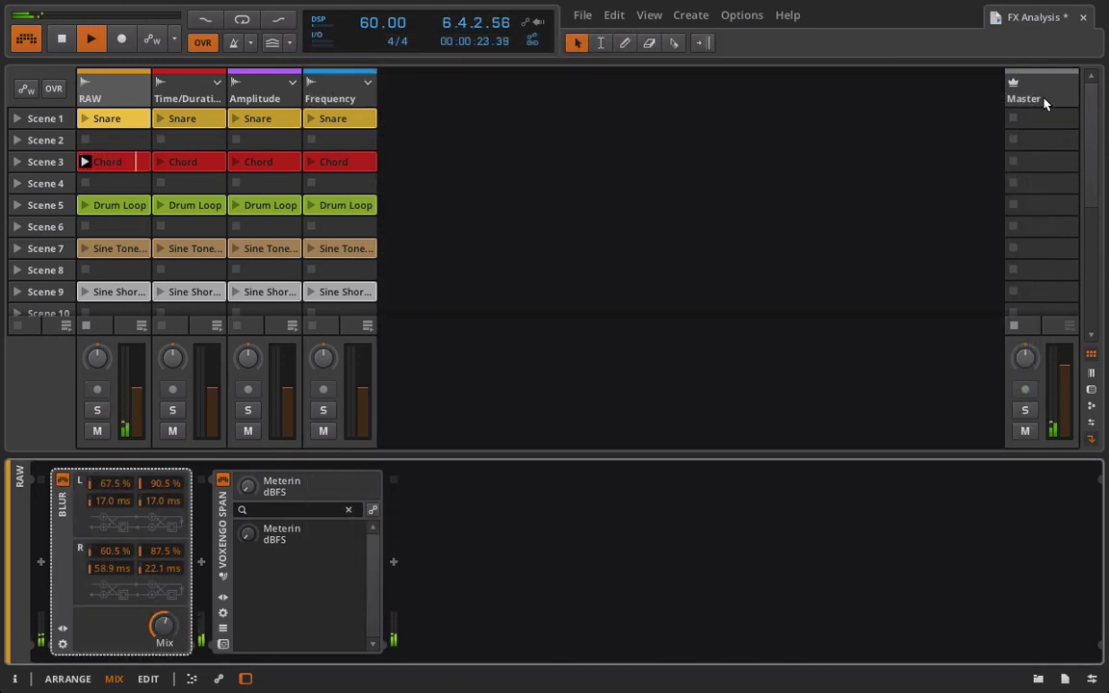
left_click(1093, 431)
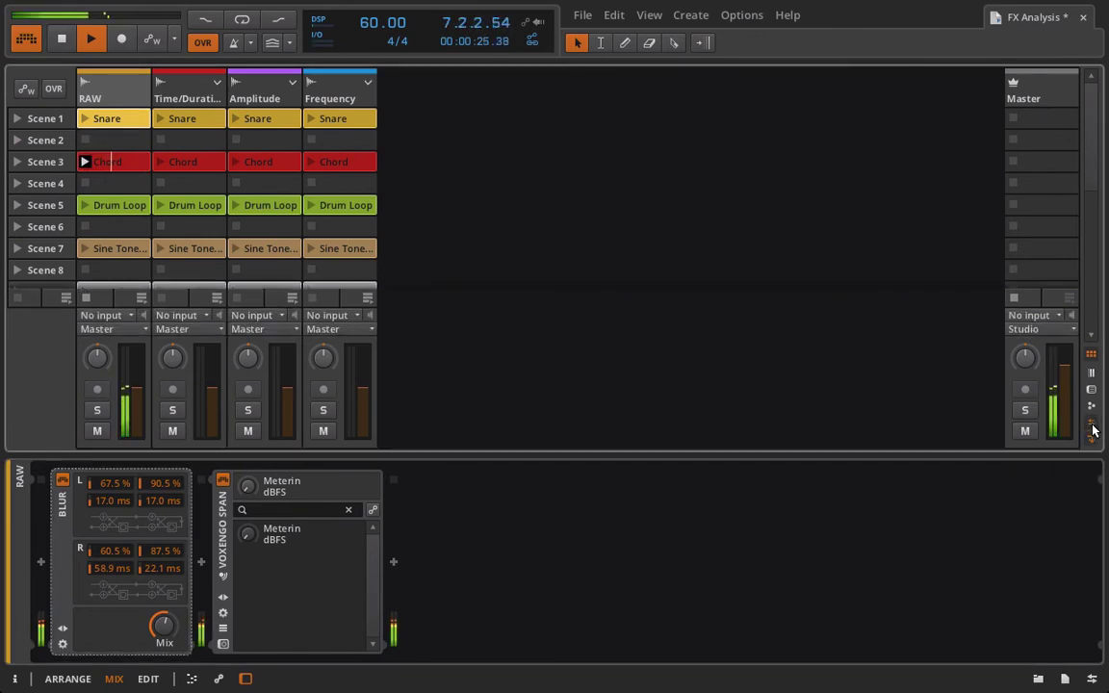
left_click(1093, 431)
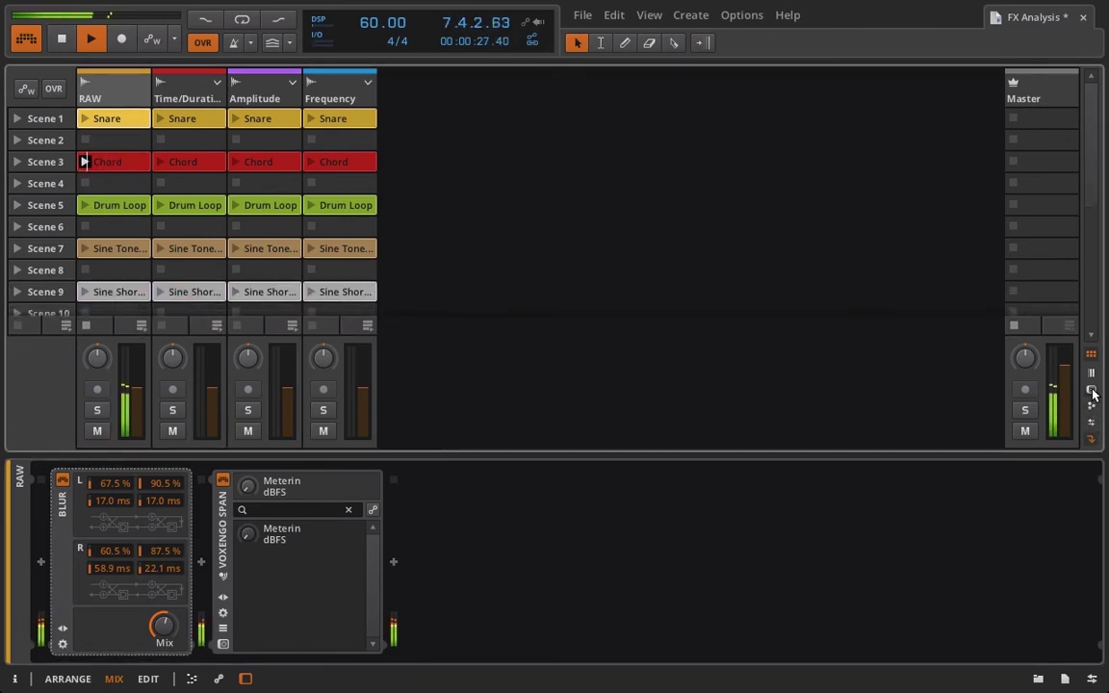
left_click(1093, 390)
left_click(1093, 390)
left_click(1092, 374)
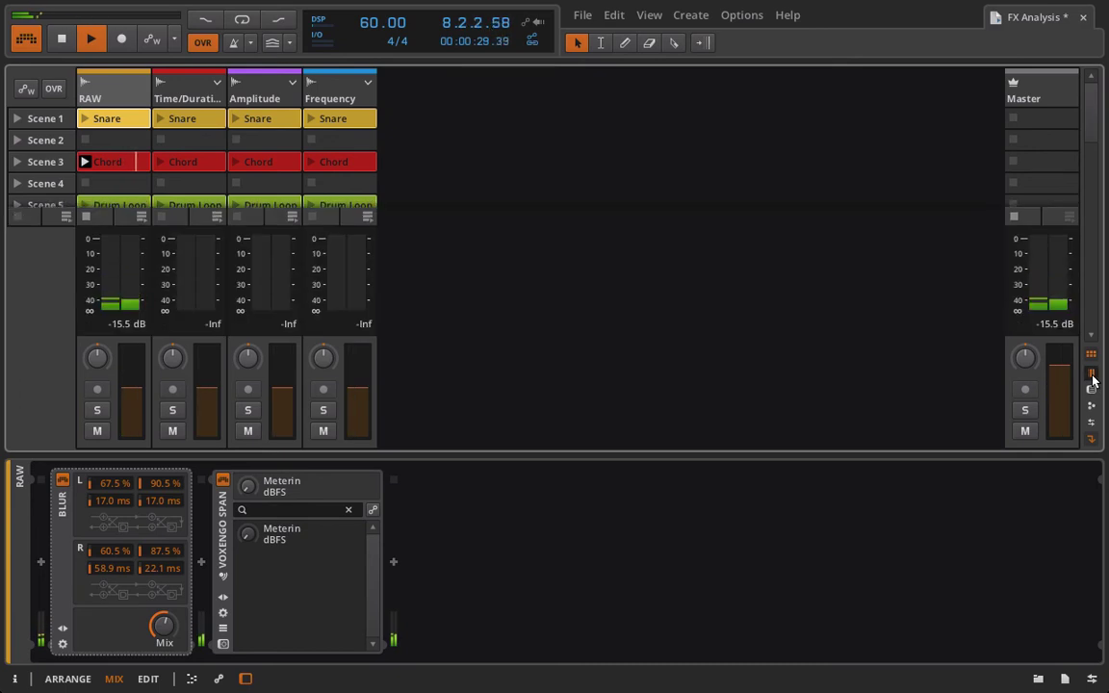
left_click(1092, 374)
Switch the studio monitor output to Mono, compare the Chord with Blur bypassed and active, then stop playback
left_click(1092, 679)
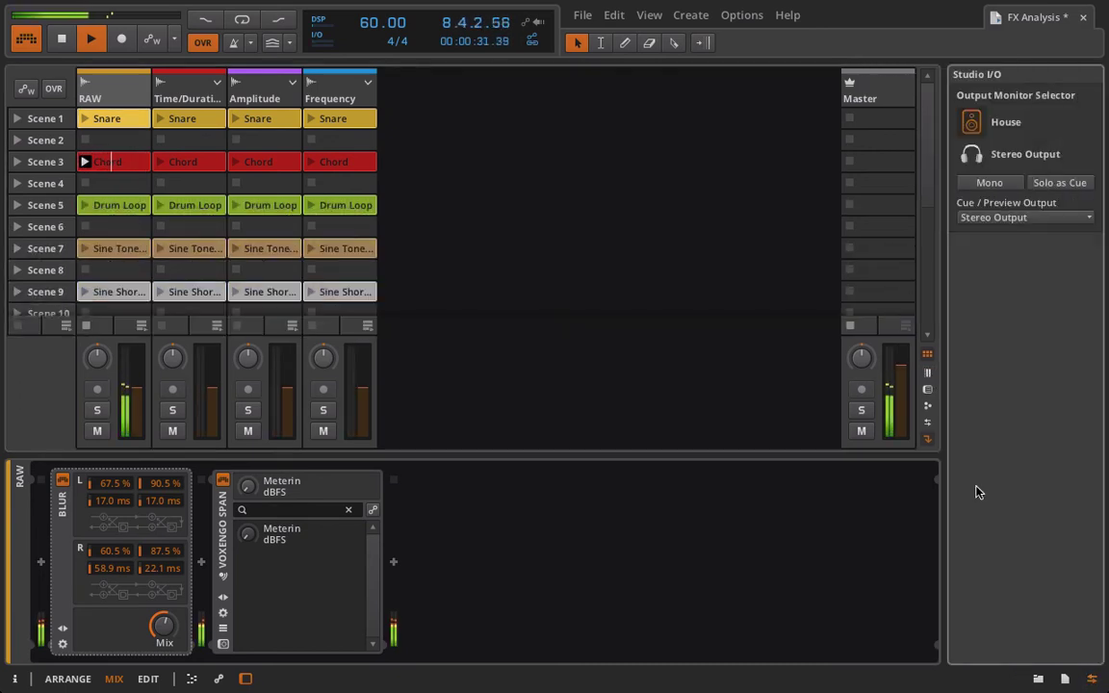
left_click(989, 183)
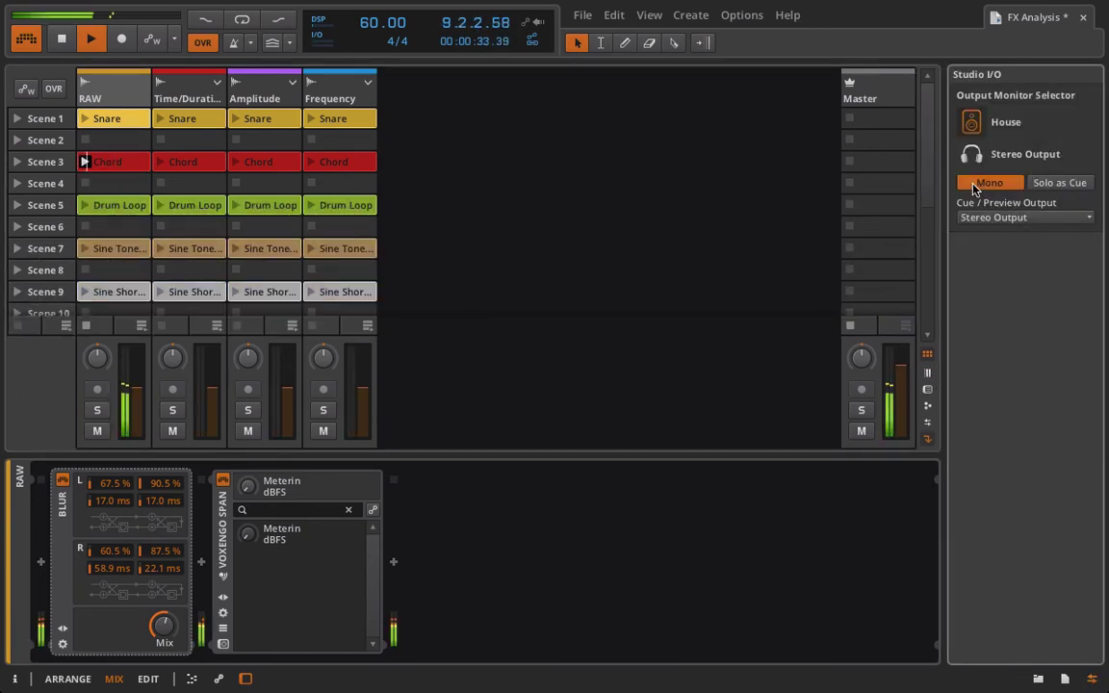
left_click(64, 481)
left_click(64, 480)
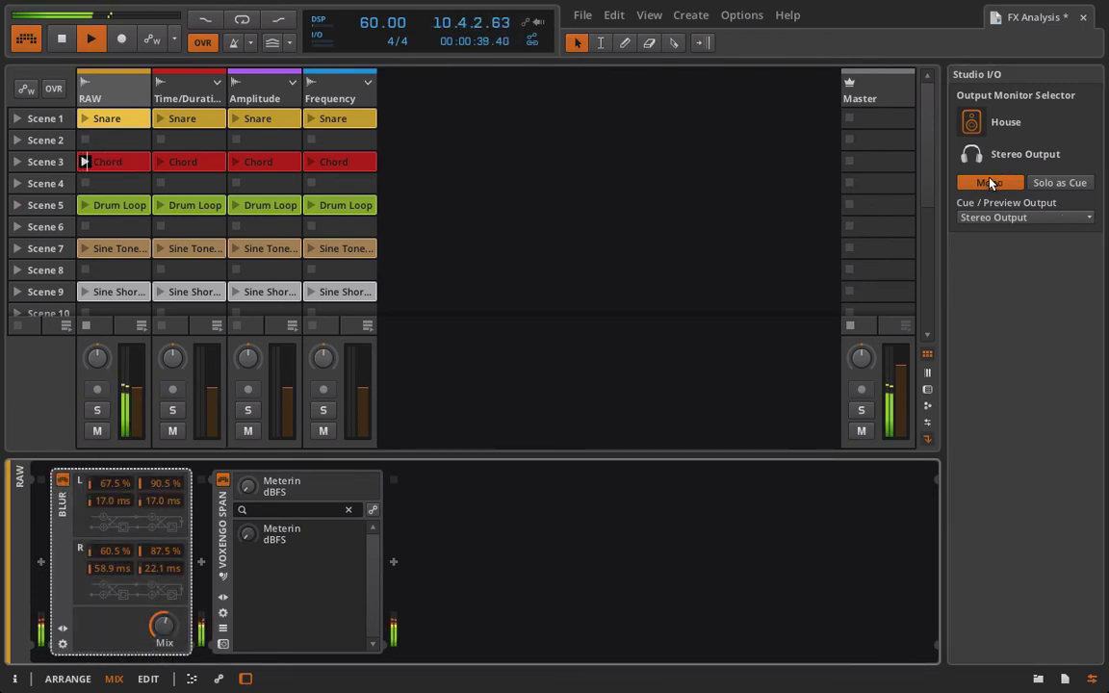
left_click(1092, 680)
key("space")
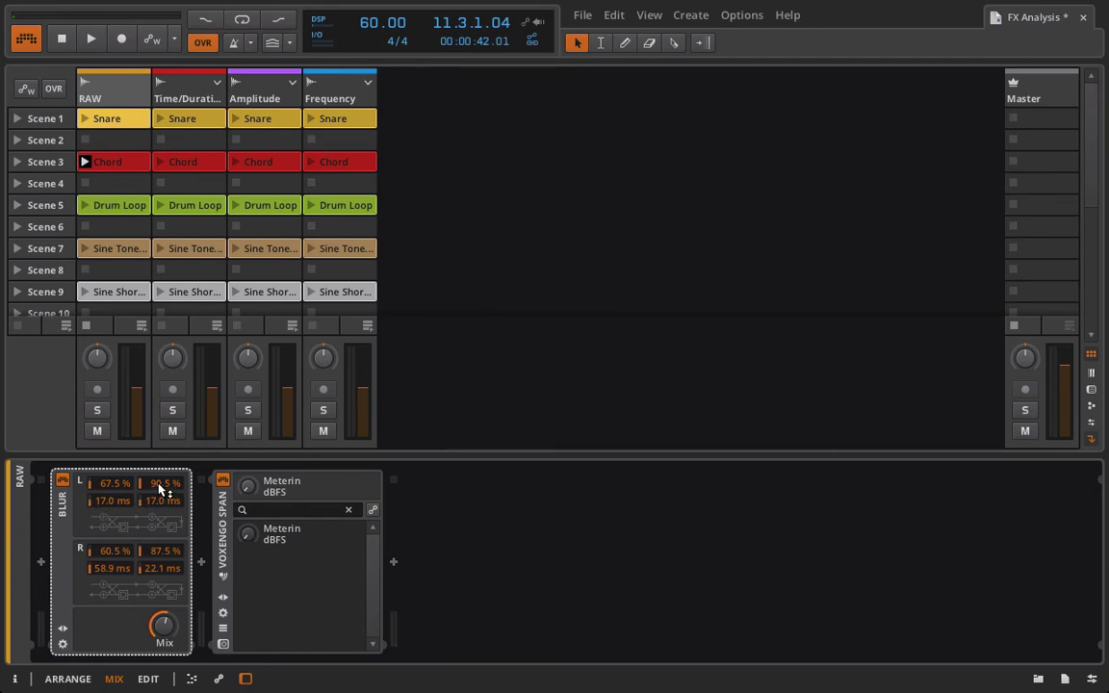
Set Blur's left channel to 85.0 %, 21.6 ms and 1.53 ms, then load the Pipe preset
left_click_drag(161, 490, 161, 493)
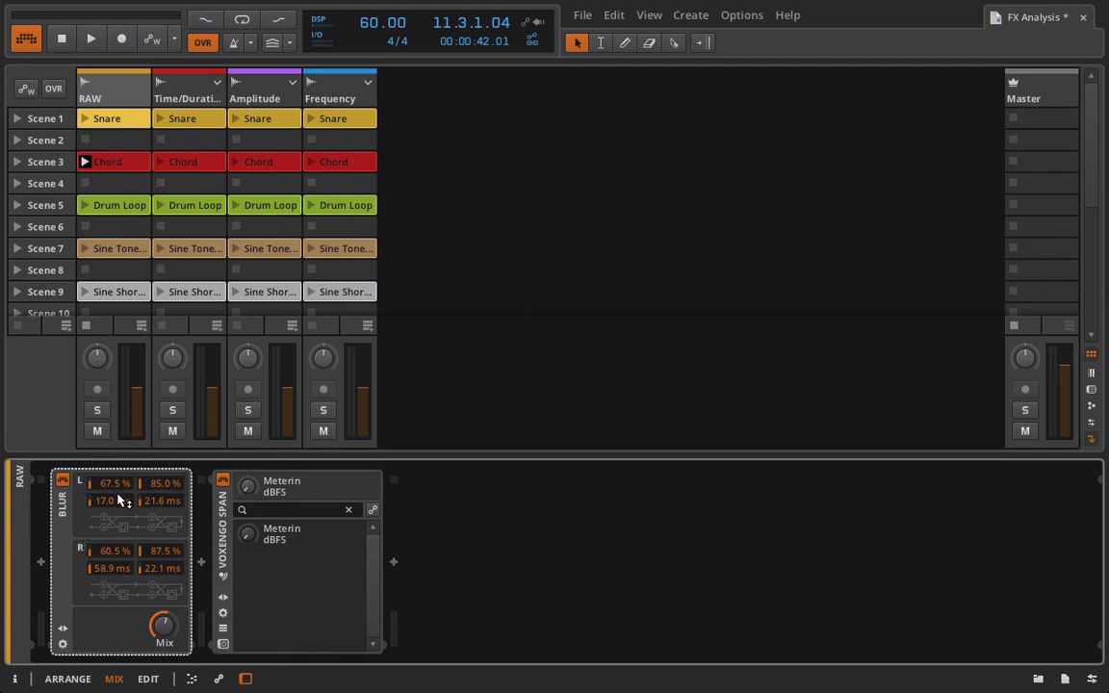
mouse_move(120, 507)
left_mouse_down()
mouse_move(120, 578)
mouse_move(120, 508)
left_mouse_up()
left_click(63, 628)
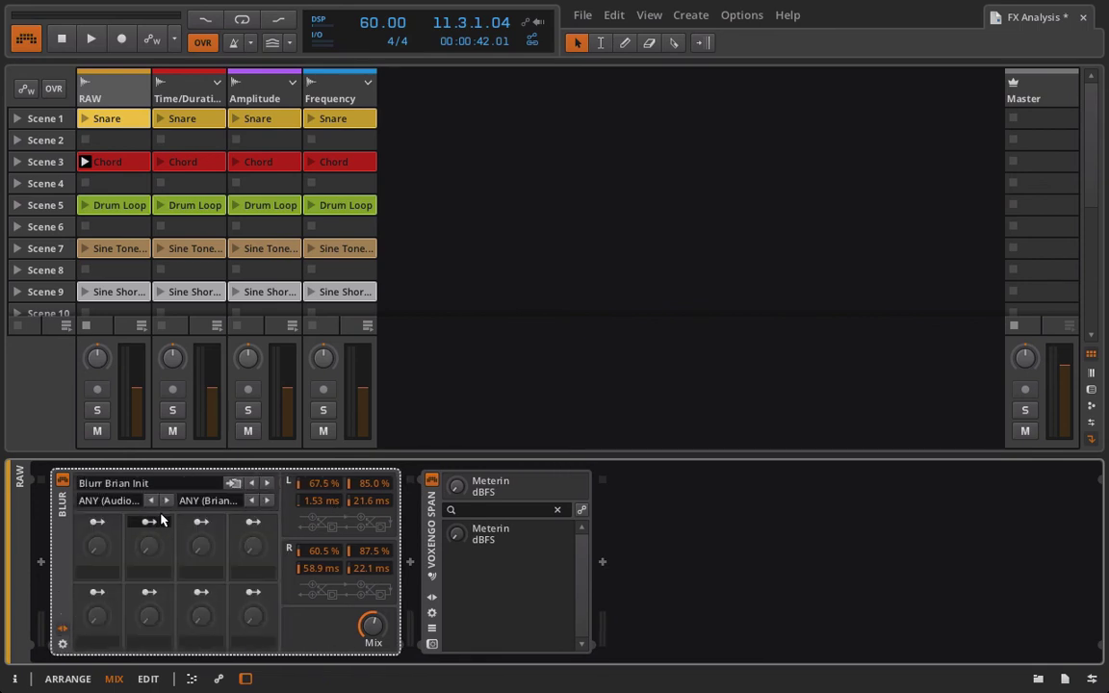
left_click(149, 486)
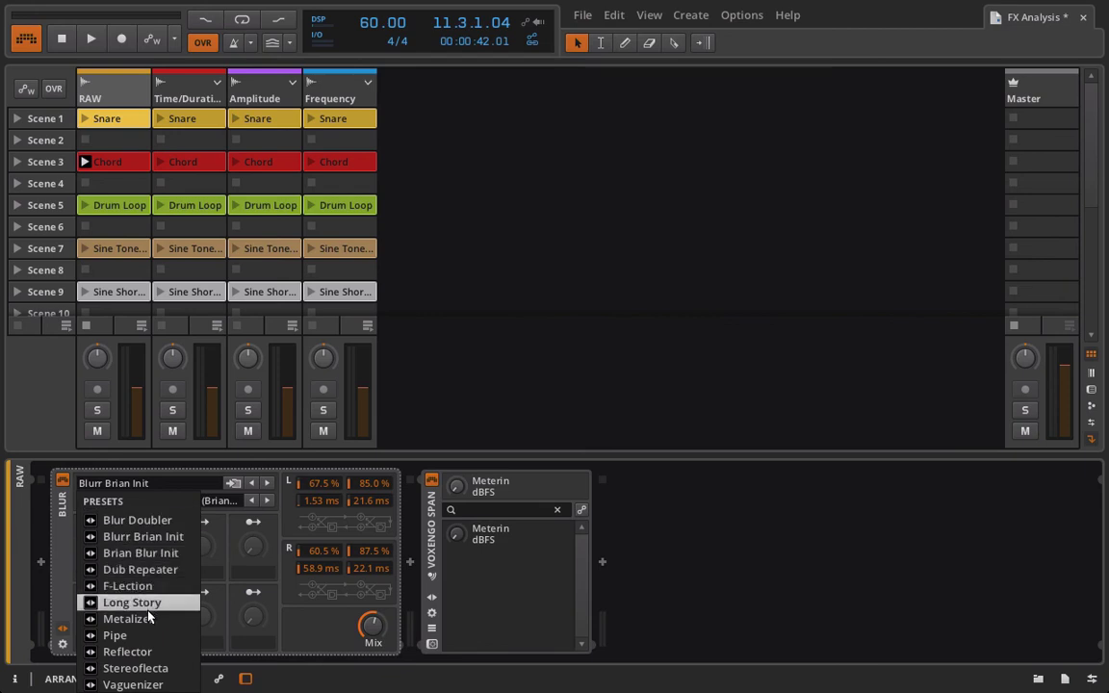
left_click(138, 635)
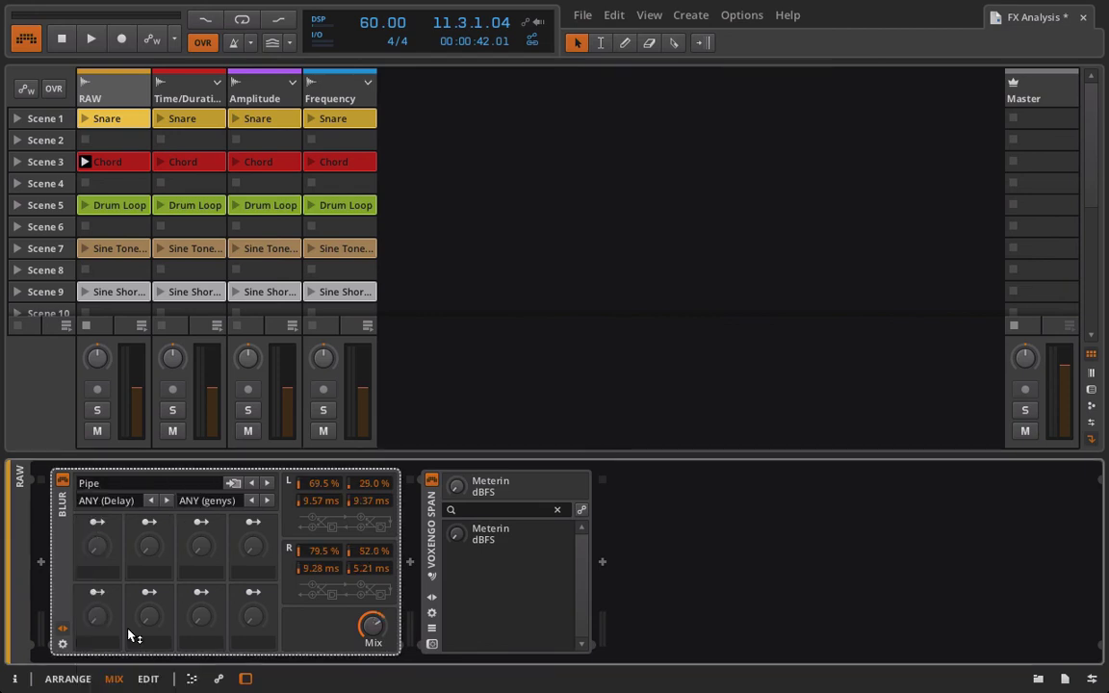
Play the Chord through the Pipe preset, bypassing and re-enabling Blur to compare the sound
left_click(86, 163)
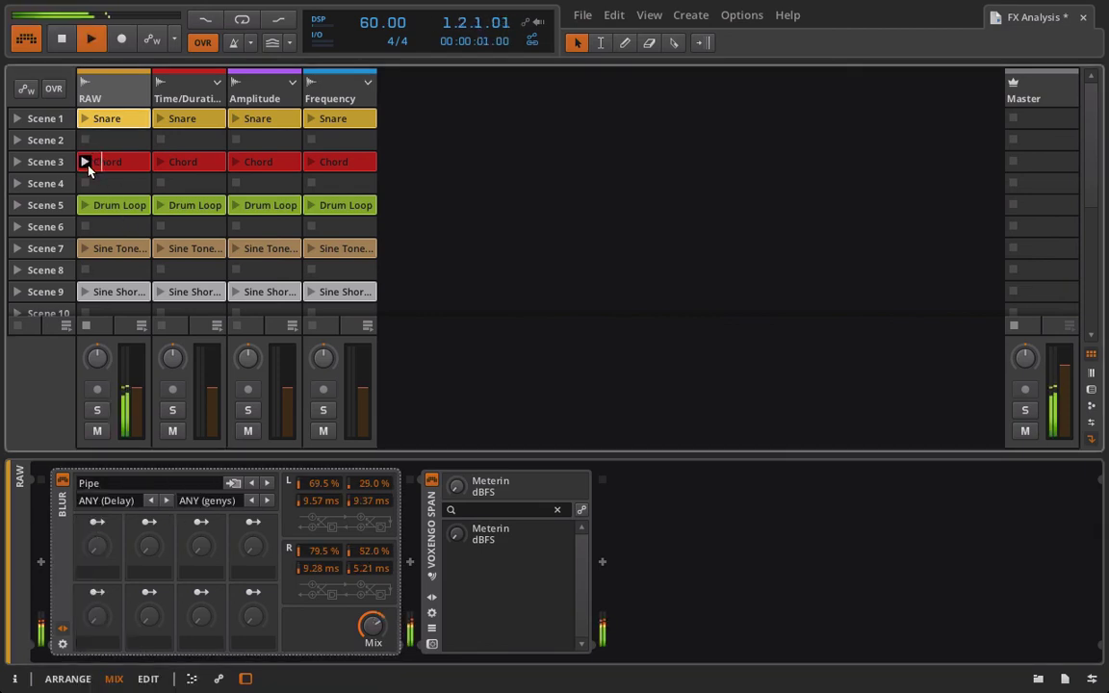
left_click(63, 483)
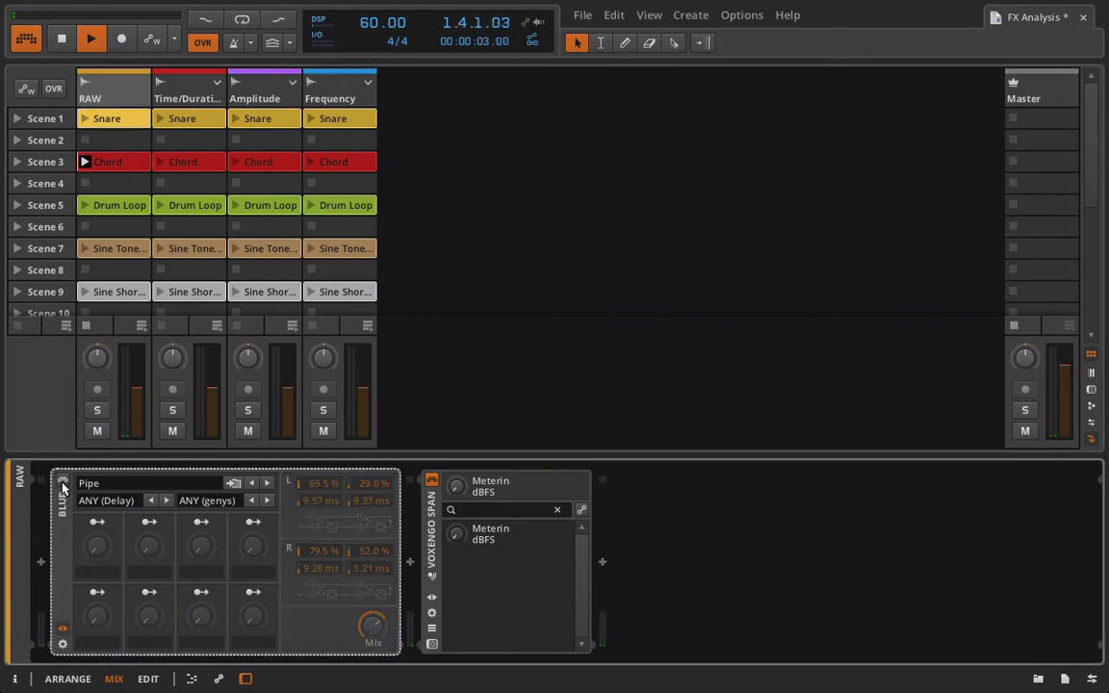
left_click(63, 483)
Play the RAW track's Drum Loop and the Scene 7 Sine Tone clip to hear them through the Pipe preset
left_click(85, 205)
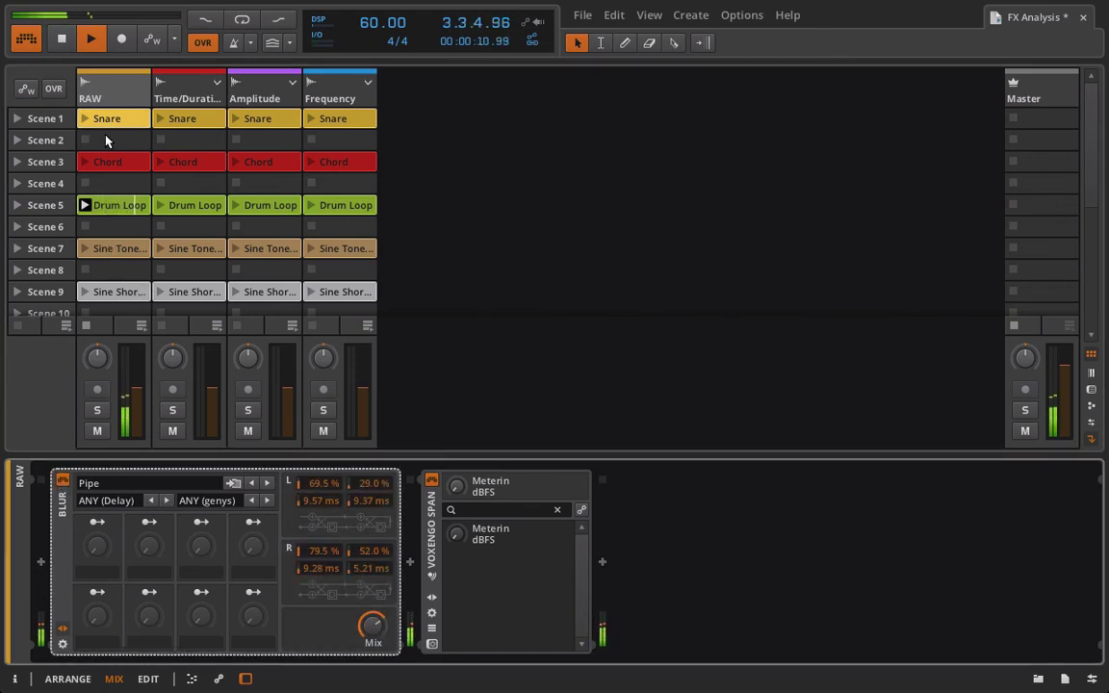
scroll(94, 121, "down", 3)
scroll(106, 142, "down", 1)
scroll(106, 142, "up", 1)
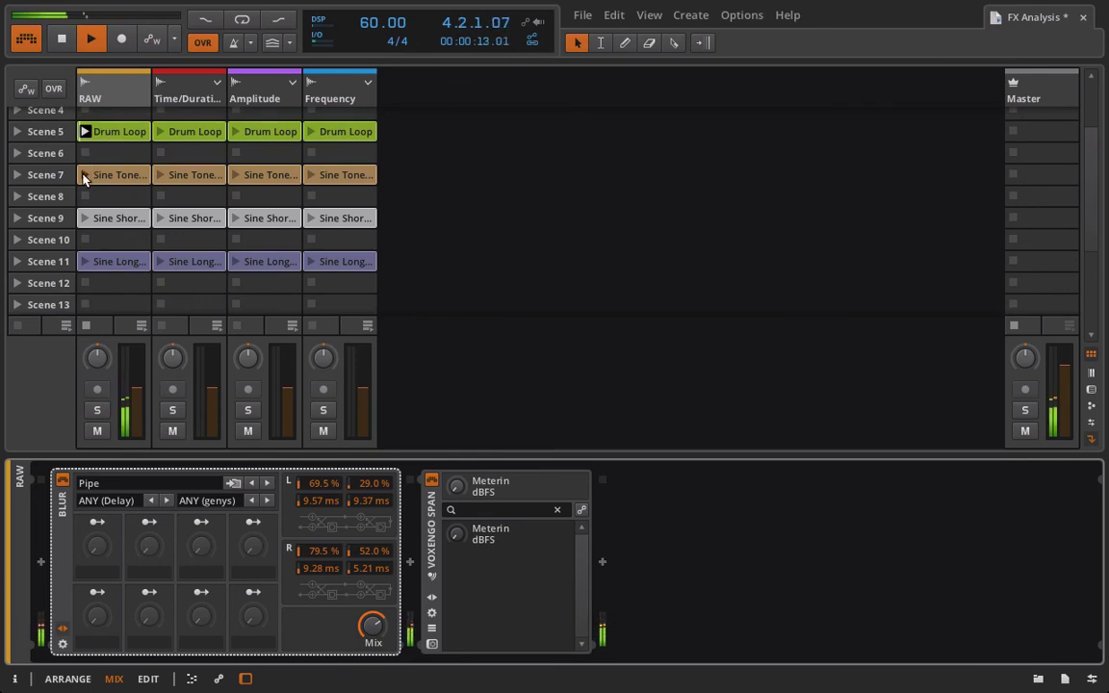
left_click(84, 175)
left_click(69, 474)
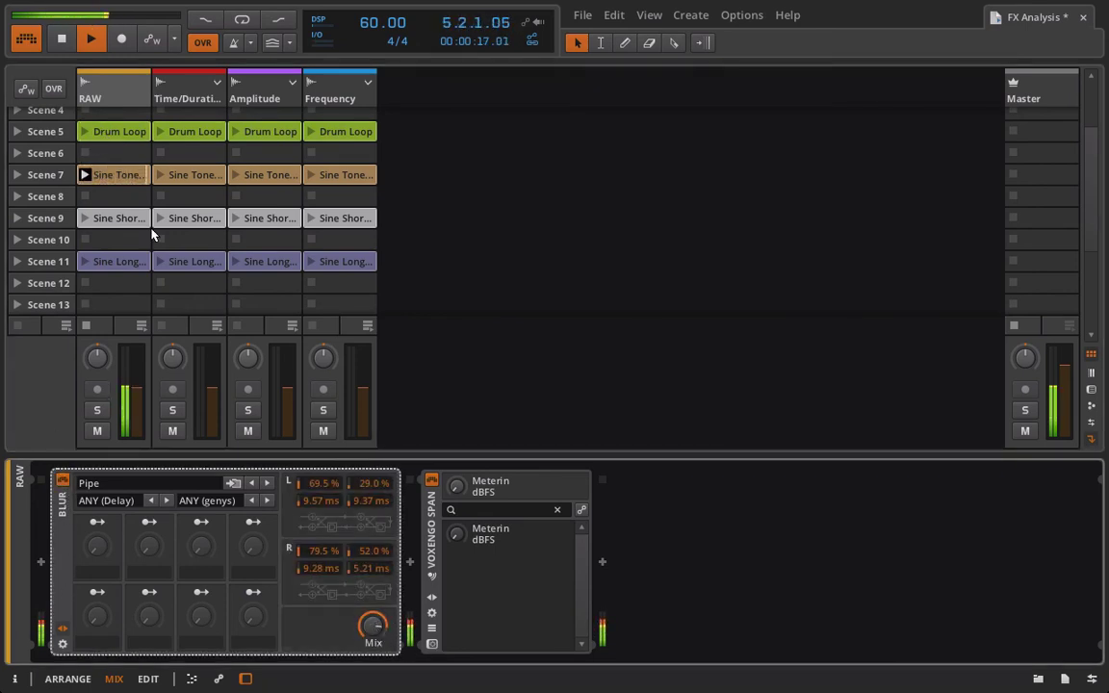
Play the Chord again and load Blur's Metalizer preset to hear it, then stop playback
scroll(113, 182, "up", 3)
left_click(84, 155)
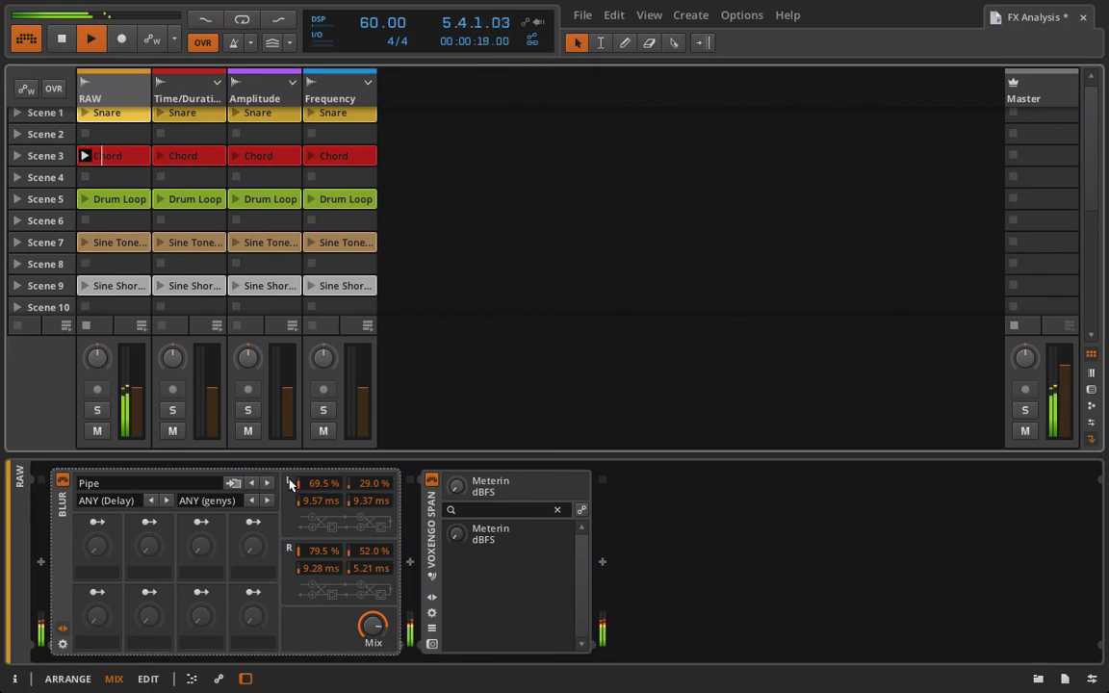
left_click(253, 485)
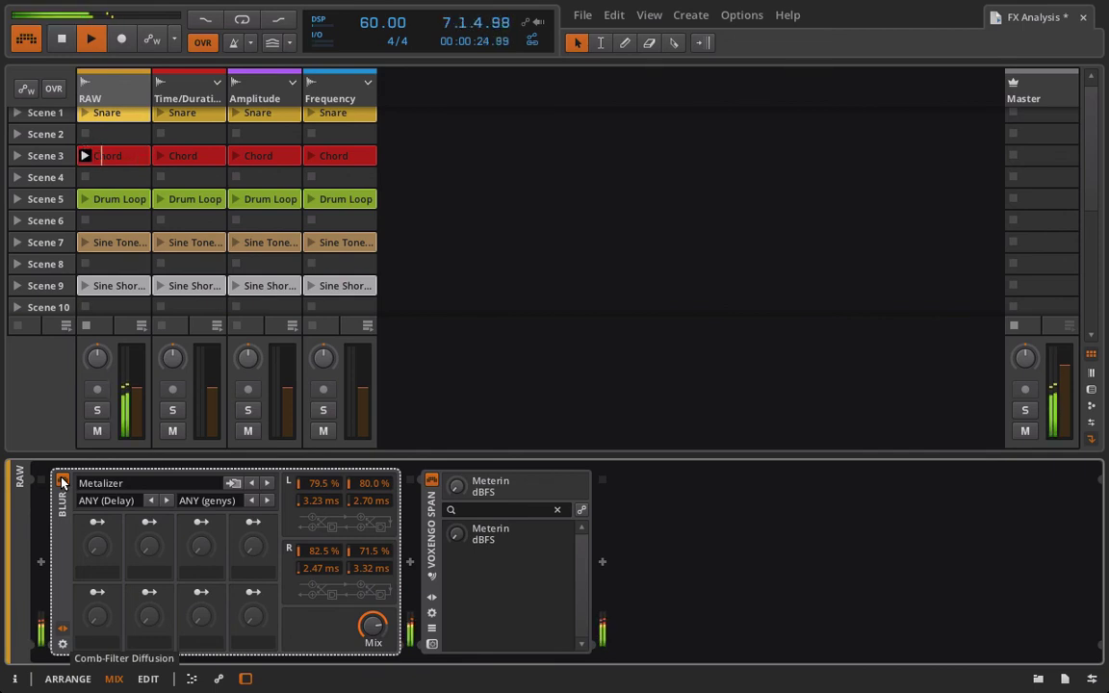
key("space")
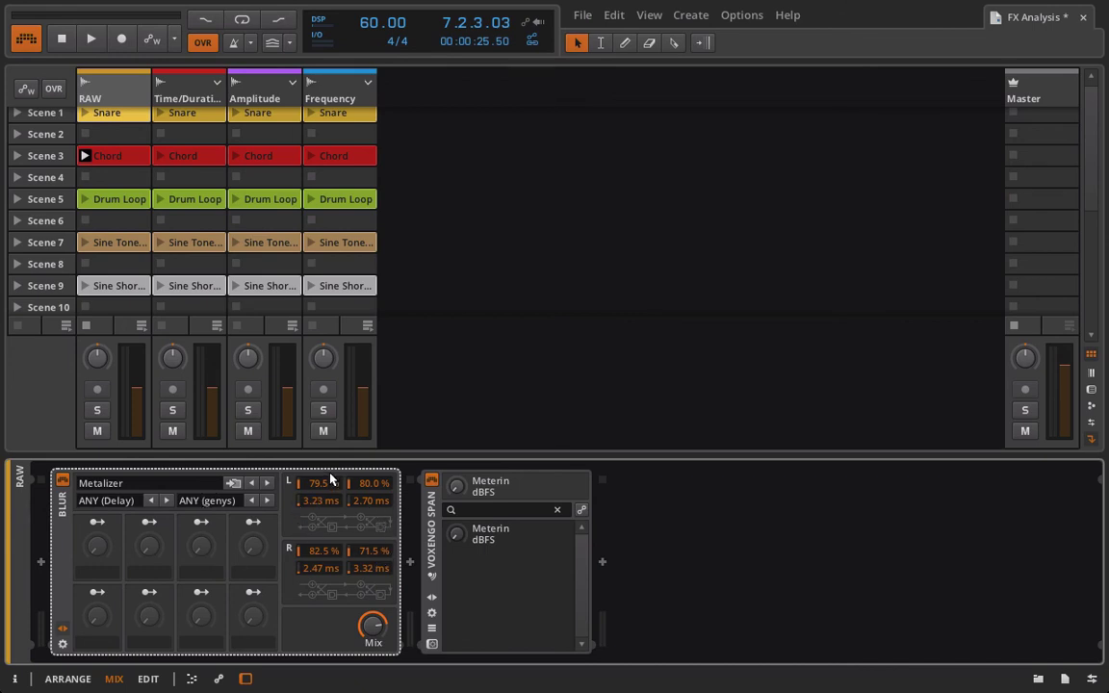
Load Blur's Dub Repeater preset, play the Chord with Mix at 100 %, compare it with Blur bypassed, and stop playback
left_click(132, 491)
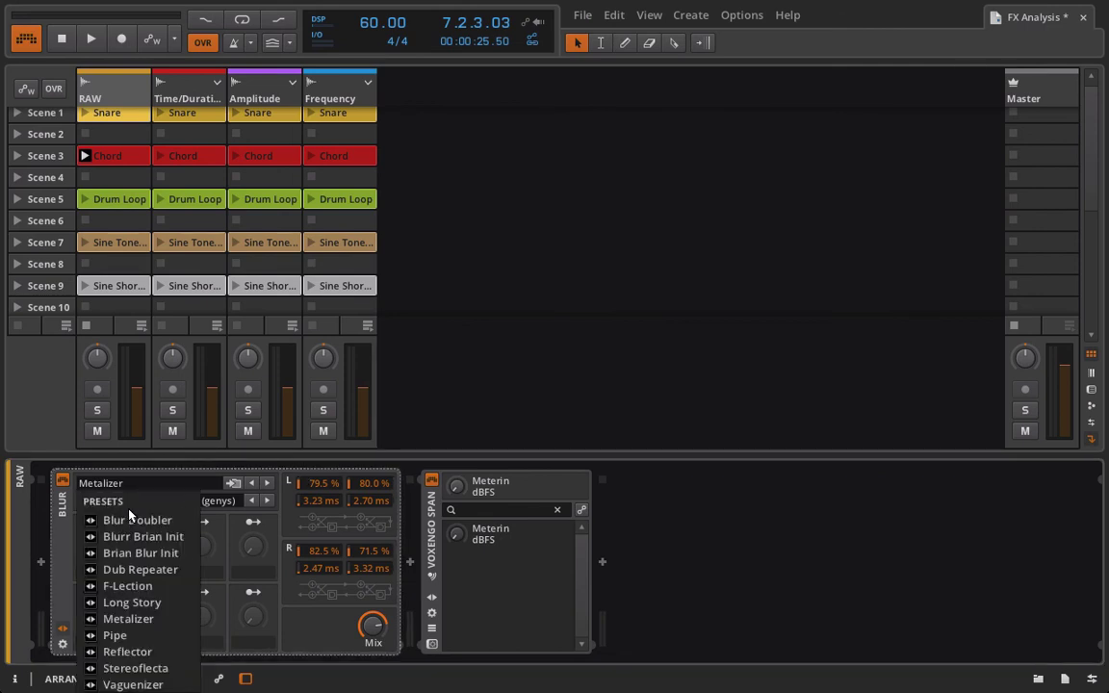
left_click(118, 572)
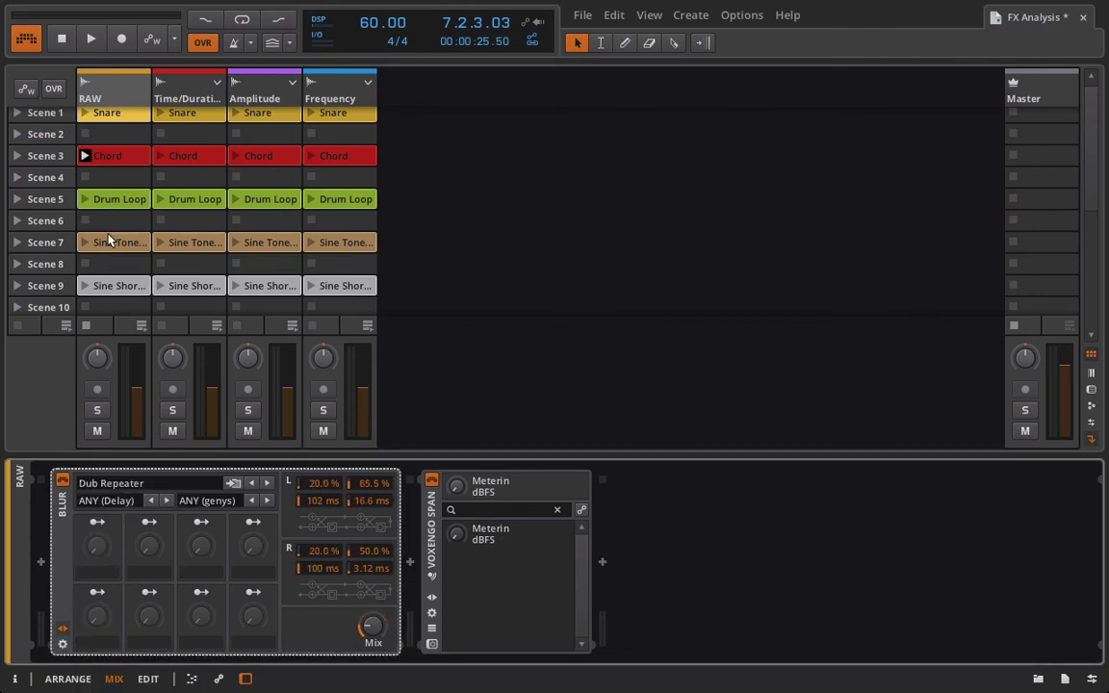
left_click(82, 156)
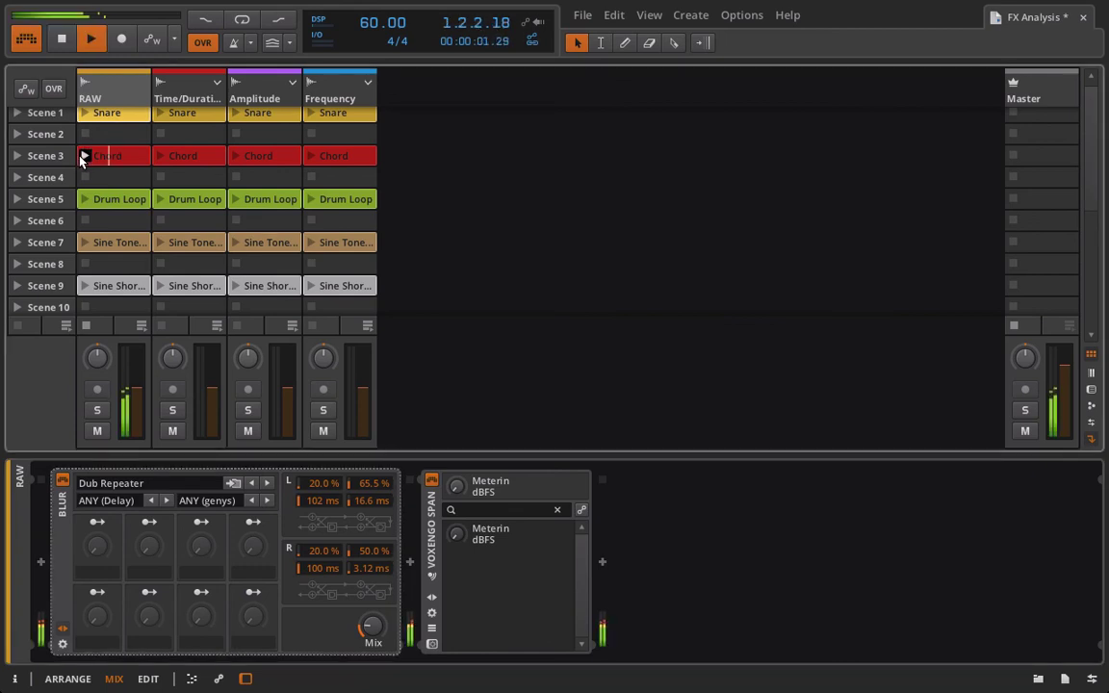
left_click_drag(373, 627, 372, 576)
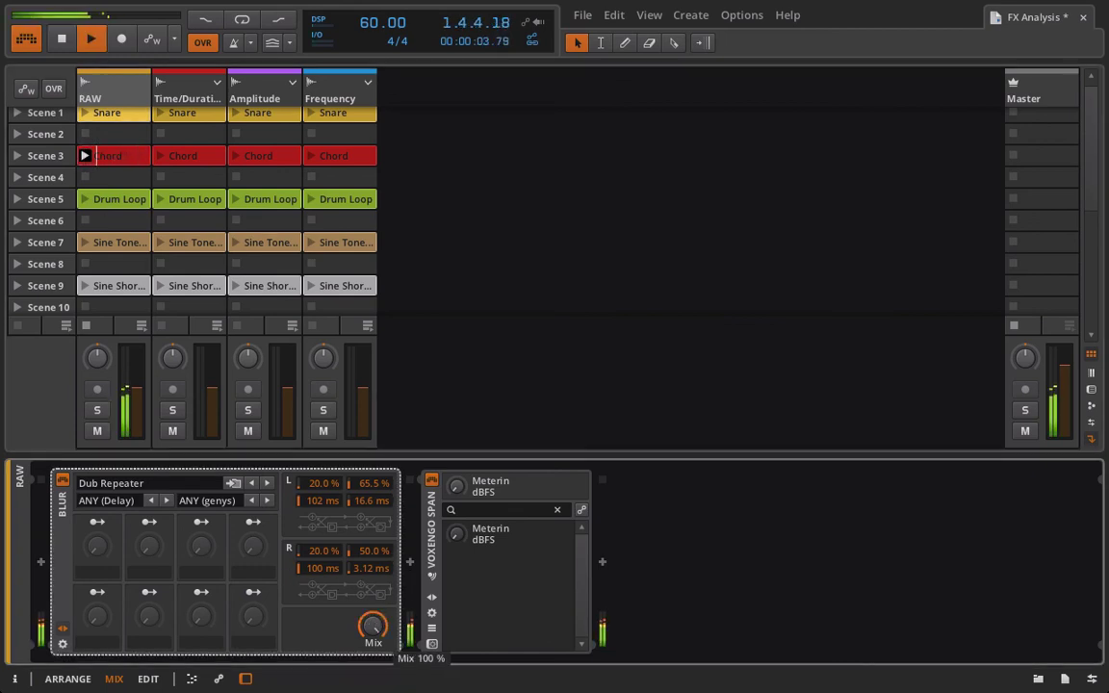
left_click(63, 481)
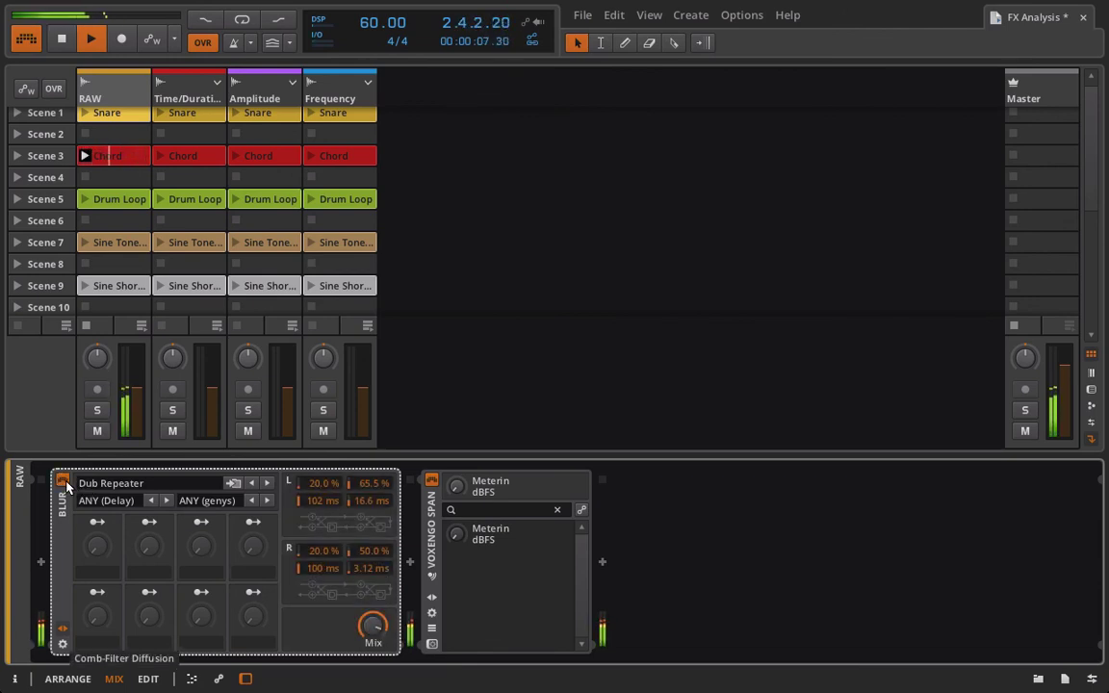
key("space")
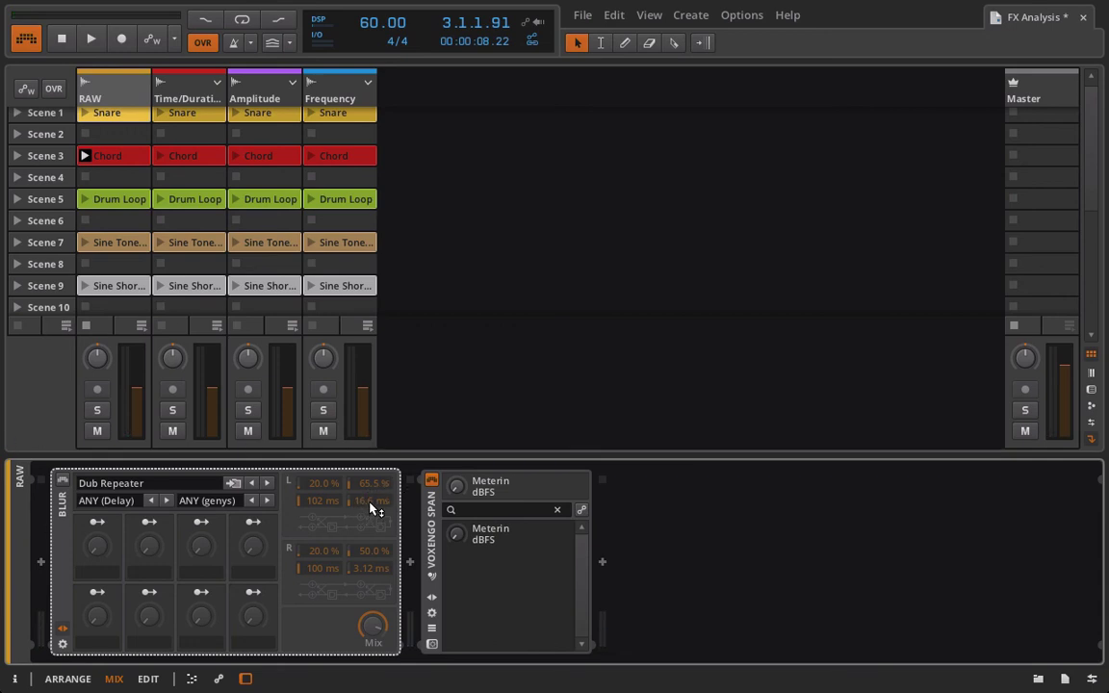
Set Blur's left delay times to 80.4 ms and 170 ms, re-enable Blur, and play the Snare with a lower Mix
left_click_drag(370, 501, 321, 506)
left_click_drag(385, 623, 384, 646)
scroll(113, 142, "up", 1)
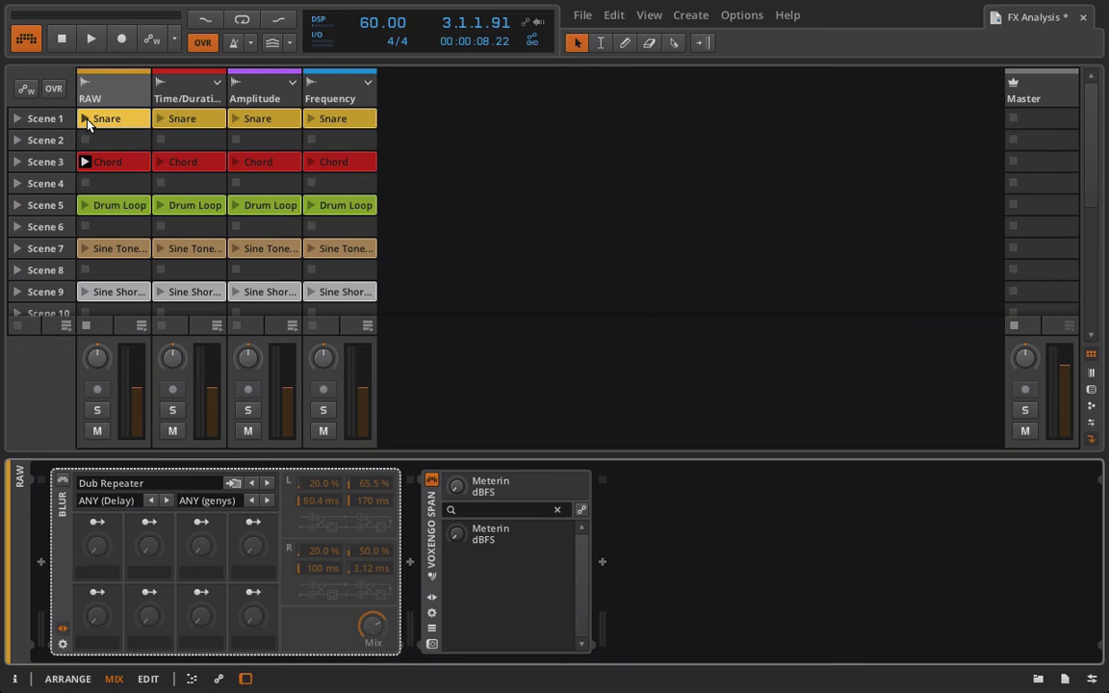
left_click(61, 480)
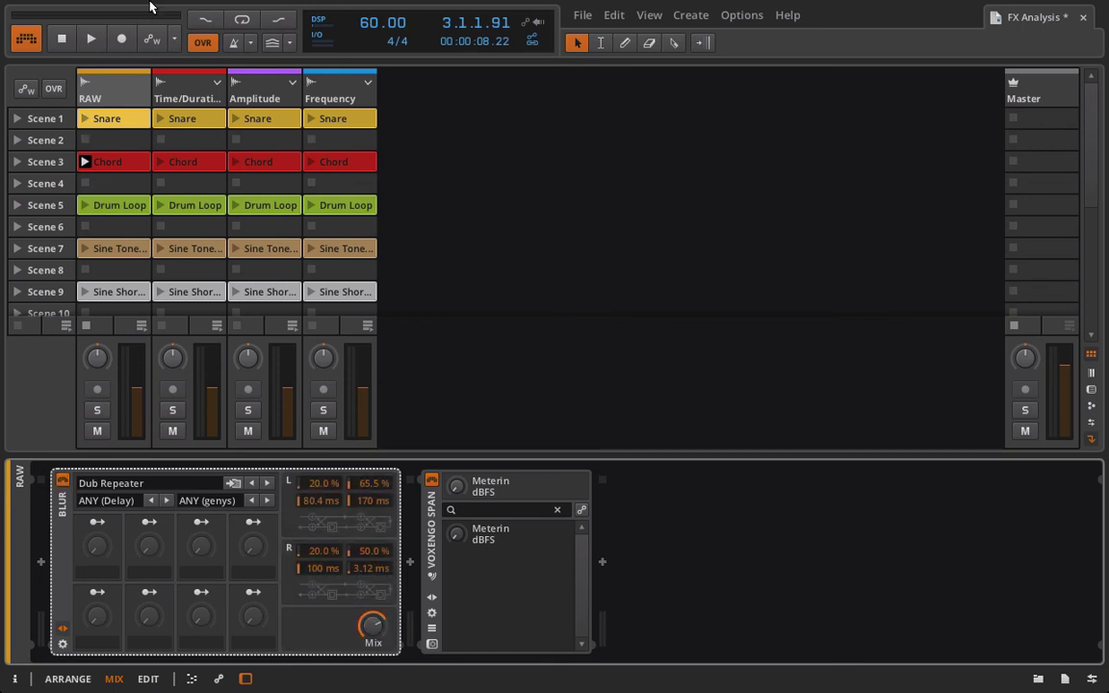
left_click(85, 118)
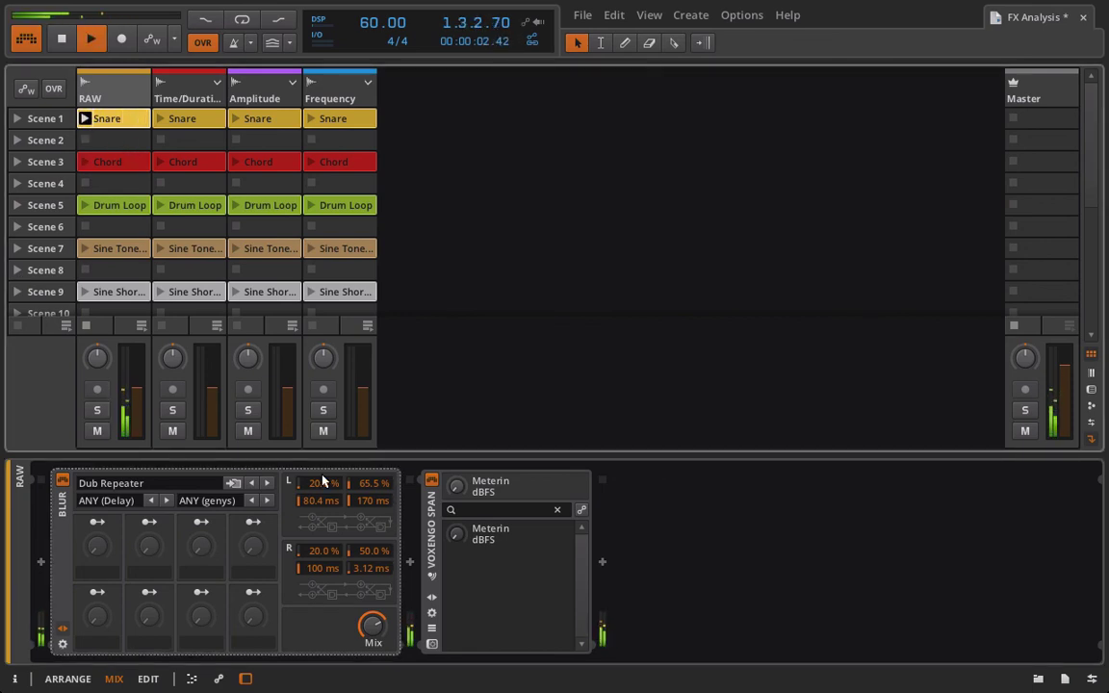
left_click_drag(366, 613, 366, 664)
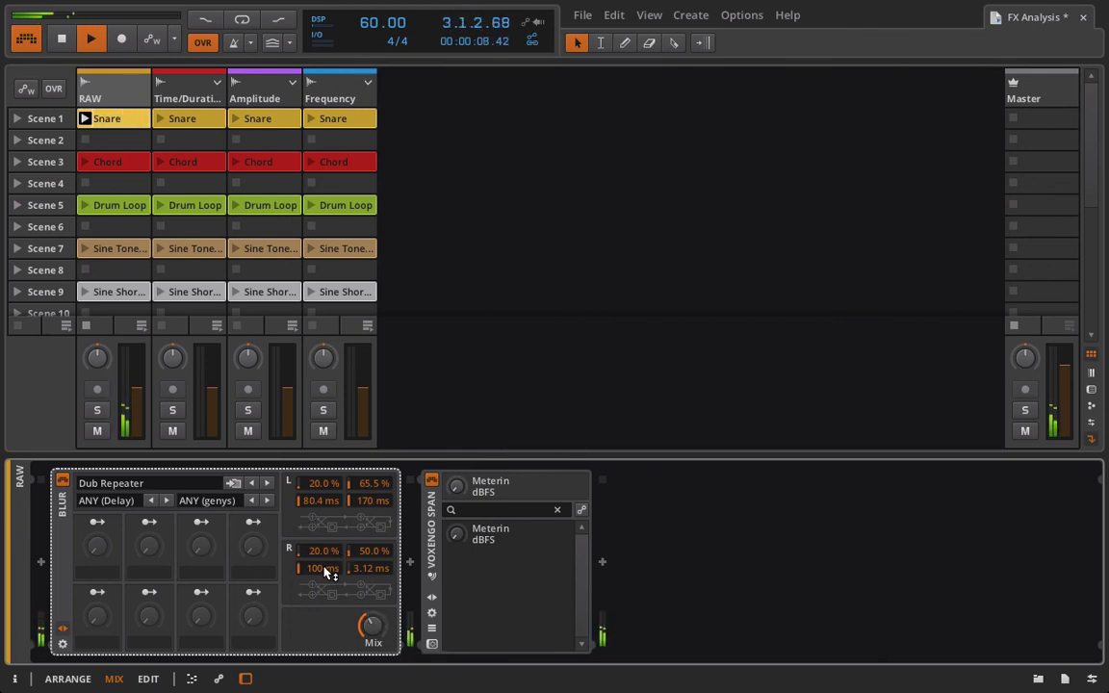
Set Blur's left percentages to 89.5 % and 79.0 %, right channel to 69.0 %, 71.5 %, 17.4 ms and 81.1 ms, raise RAW's volume, then stop
left_click_drag(325, 571, 363, 502)
left_click_drag(379, 552, 379, 527)
left_click_drag(366, 486, 330, 407)
left_click_drag(141, 384, 139, 376)
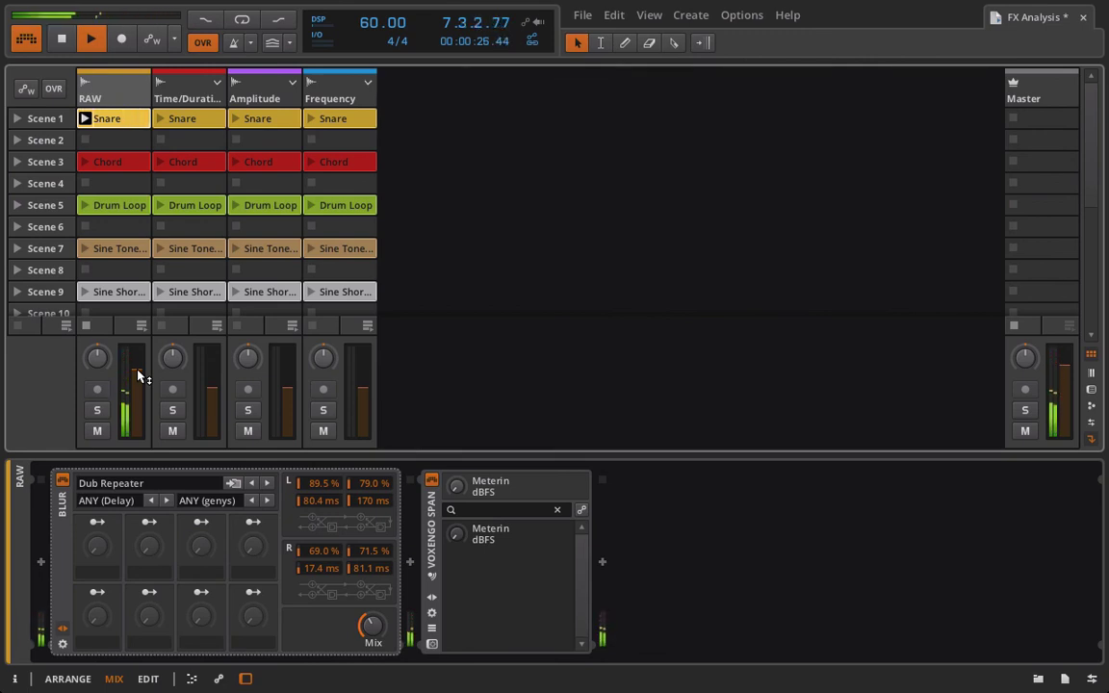
left_click(84, 141)
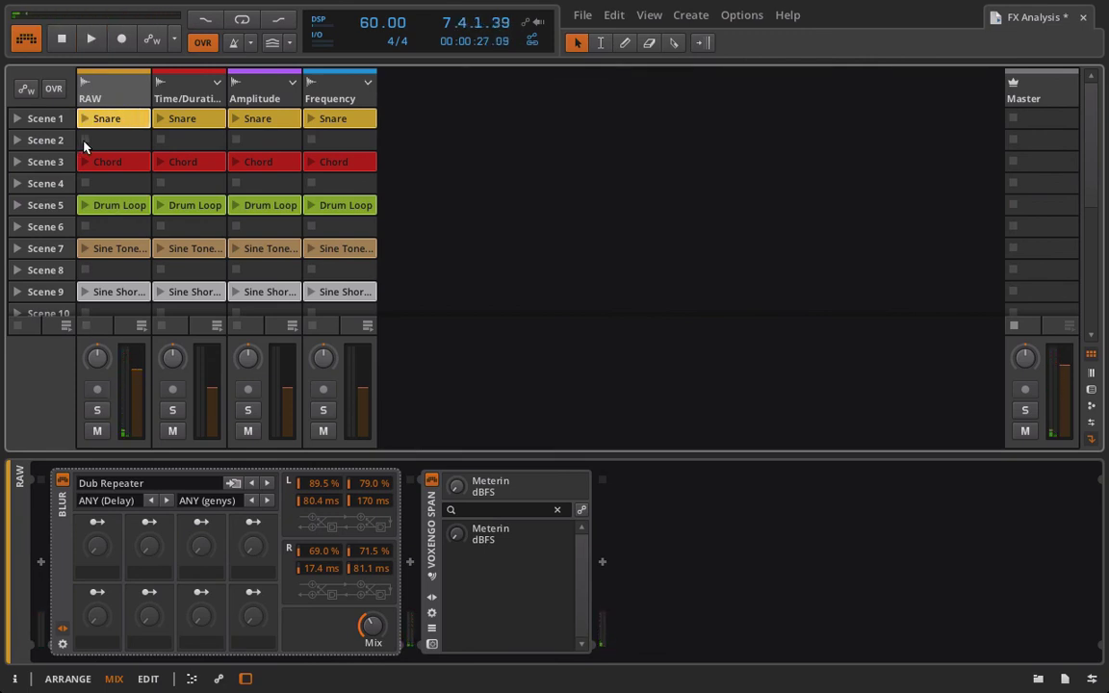